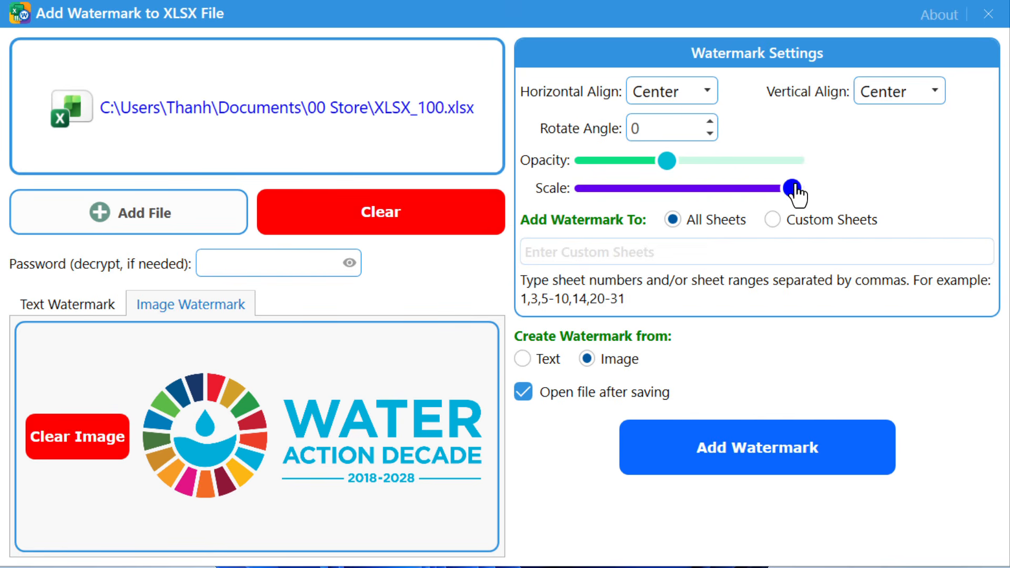
Drag the logo watermark's Scale slider from maximum to about the middle of the track
drag(791, 187, 718, 188)
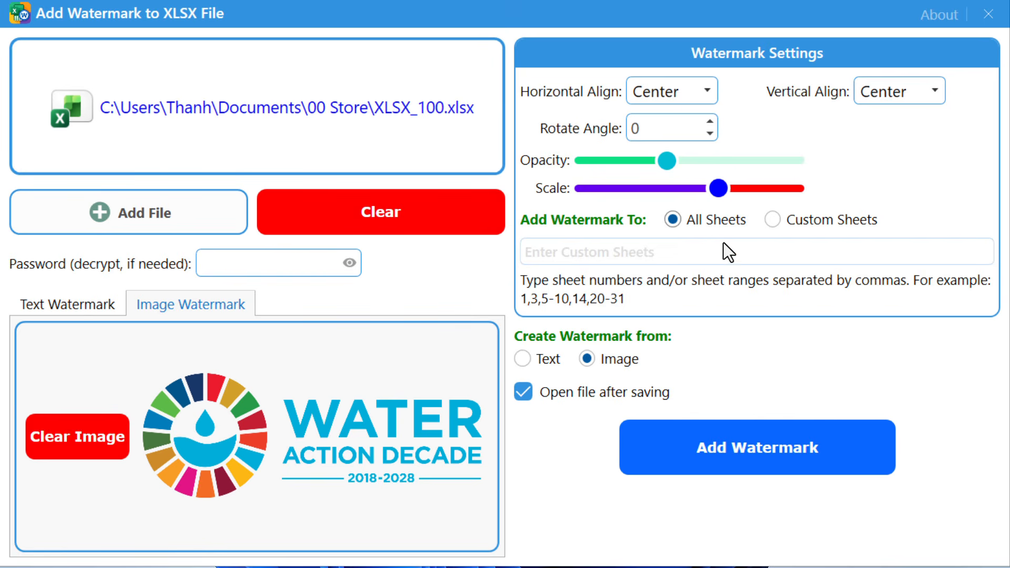
Attempt saving the logo copy as Sample 01 and dismiss the incorrect-password error
click(794, 464)
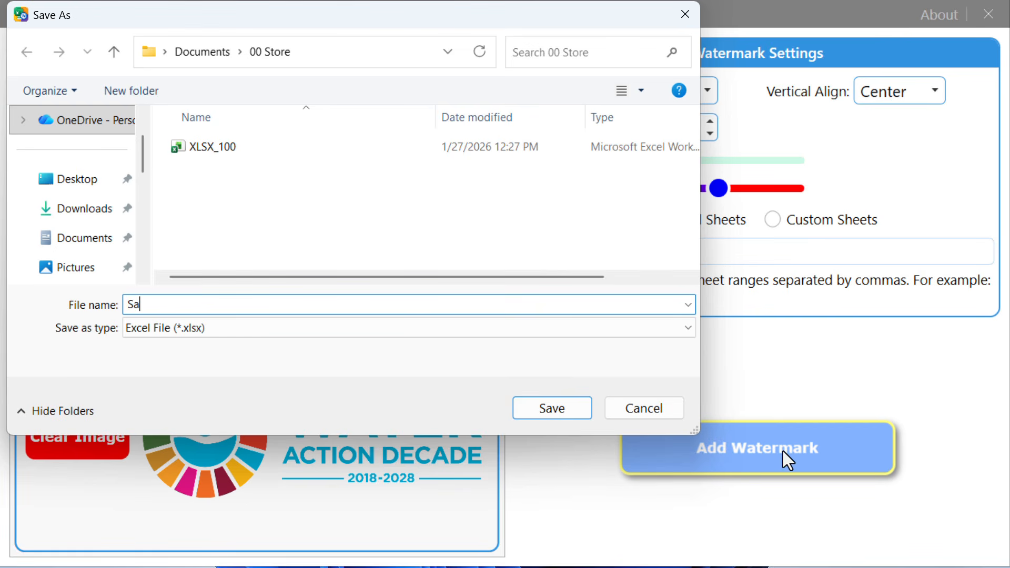
text(Sample 01)
key(Return)
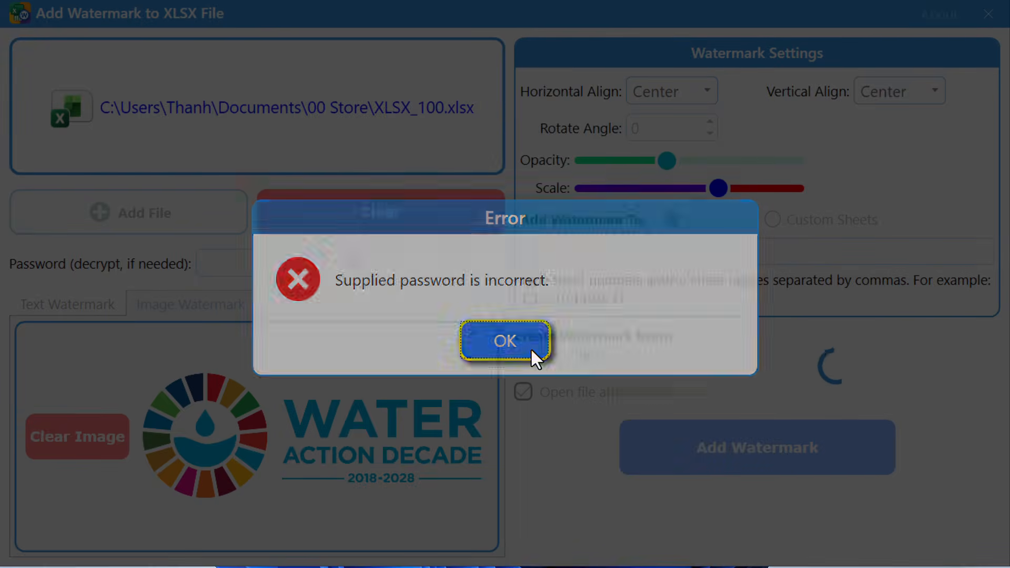
click(530, 348)
Enter the workbook's decryption password and save the watermarked copy as Sample 01
click(273, 264)
text(12)
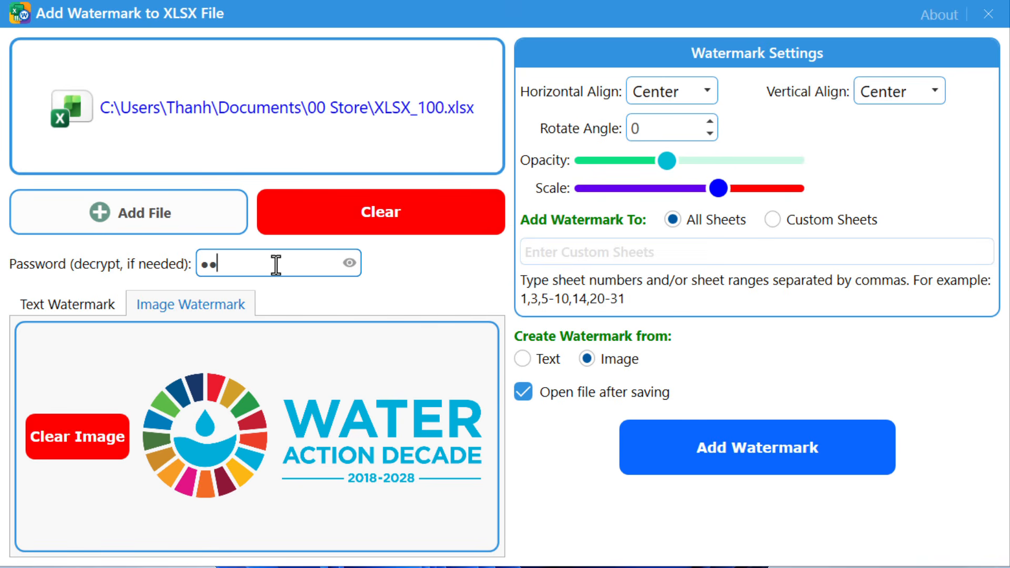
text(3456)
click(854, 448)
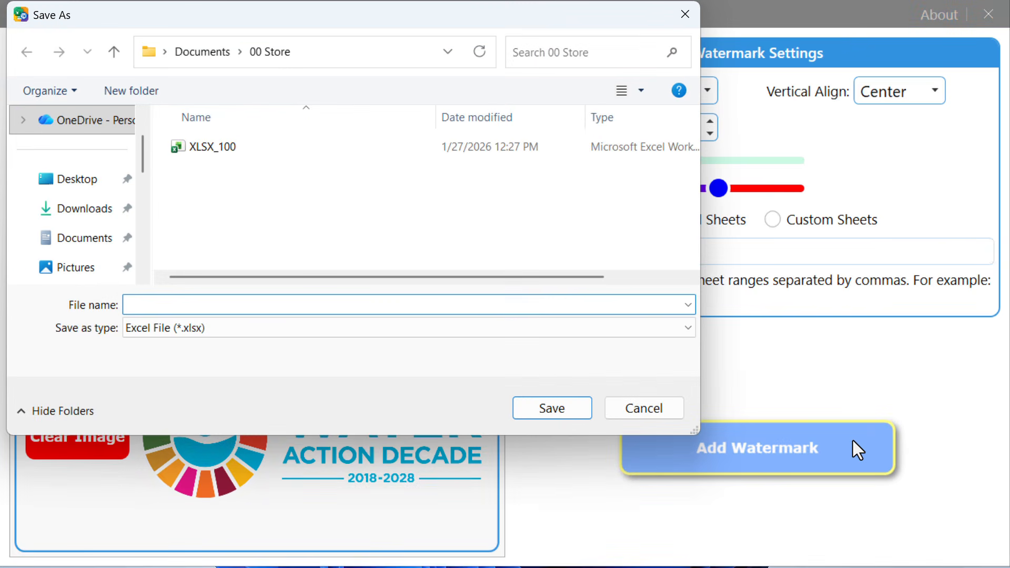
text(Sample 01)
click(567, 406)
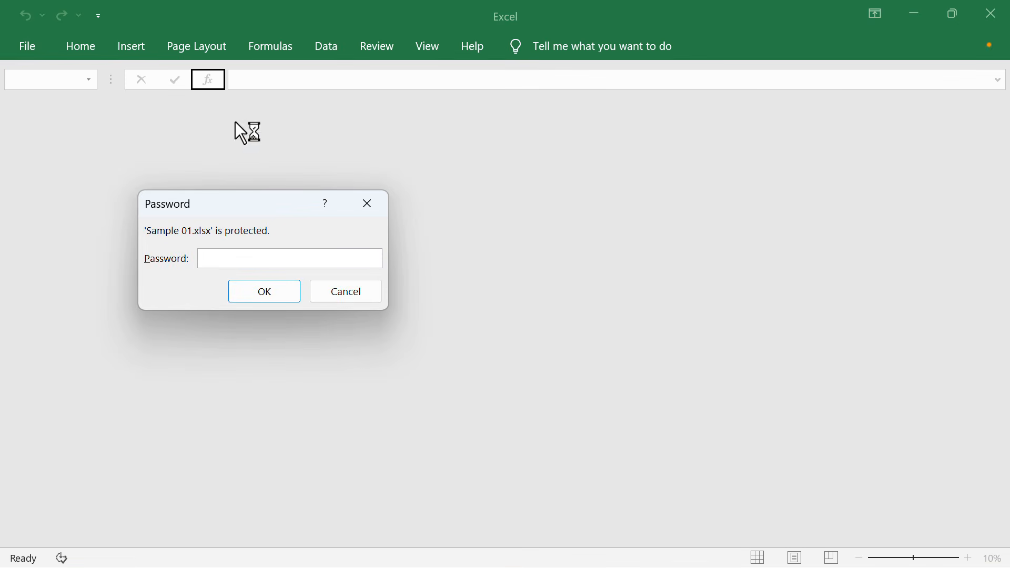
Open Sample 01 with its password and scroll Sheet1 to view the repeated Water Action Decade logos
text(123456)
click(264, 289)
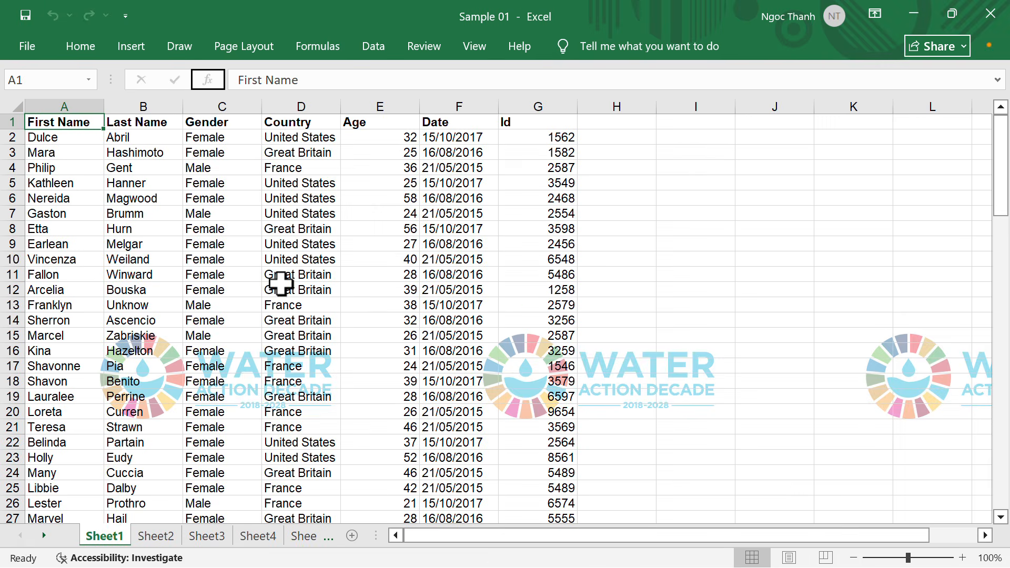
scroll(746, 197, down, 5)
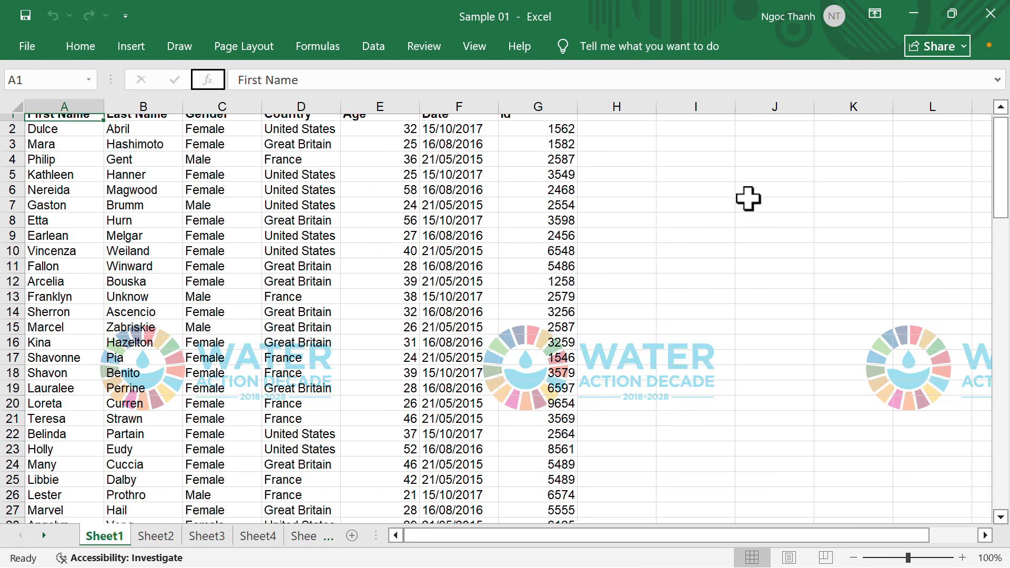
scroll(748, 198, down, 16)
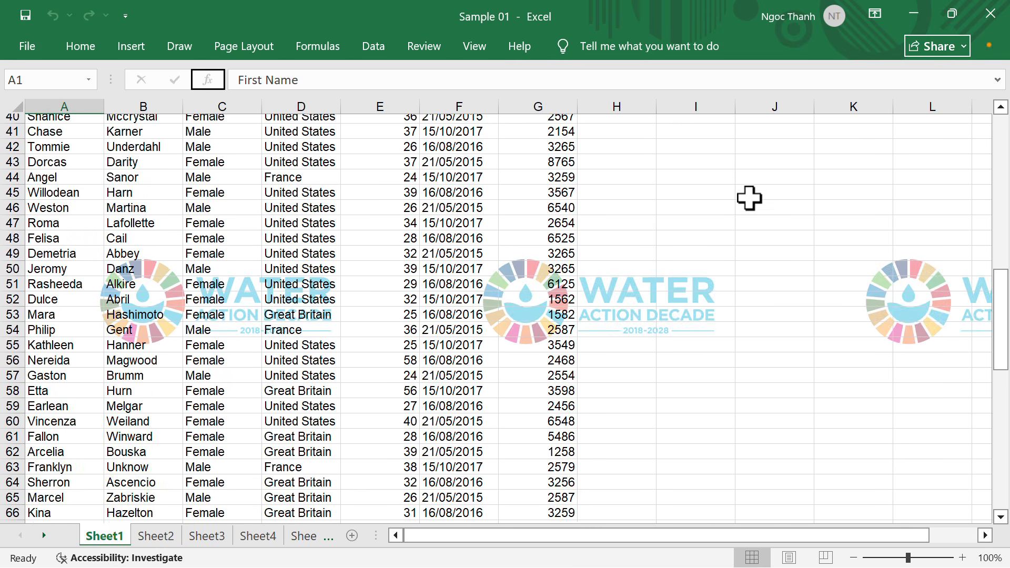
scroll(749, 198, down, 12)
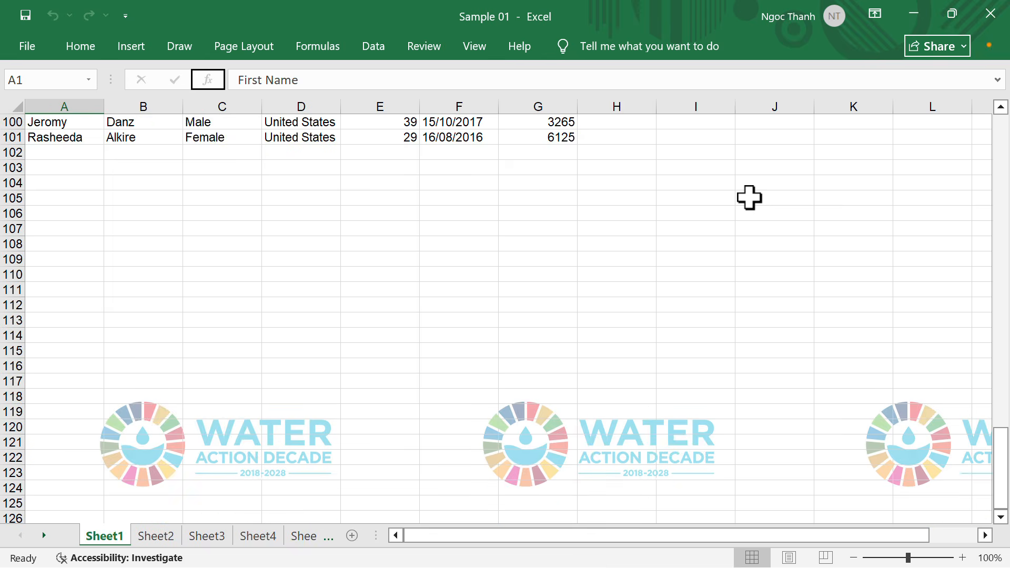
scroll(749, 196, up, 7)
scroll(749, 196, up, 20)
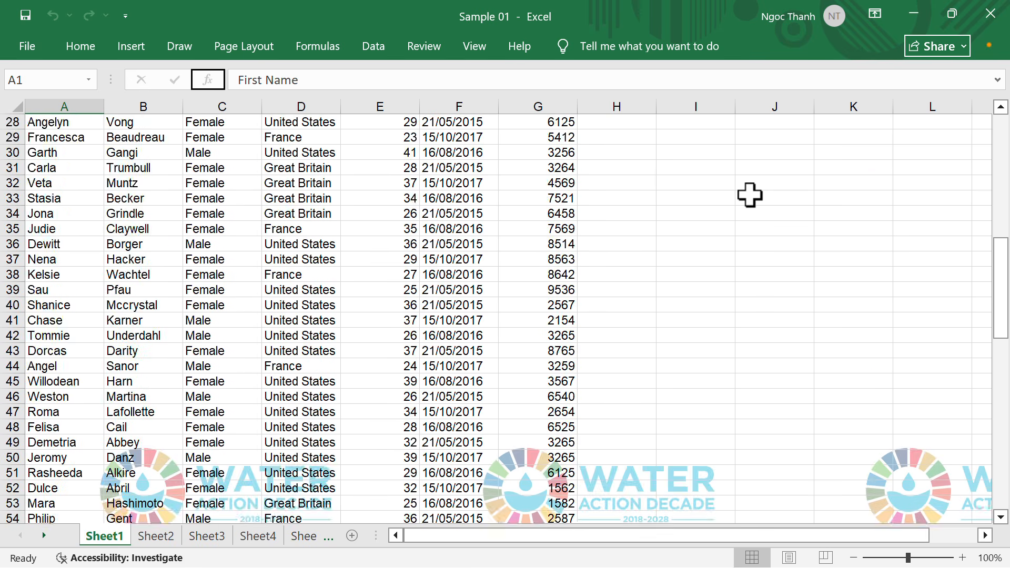
scroll(749, 195, up, 5)
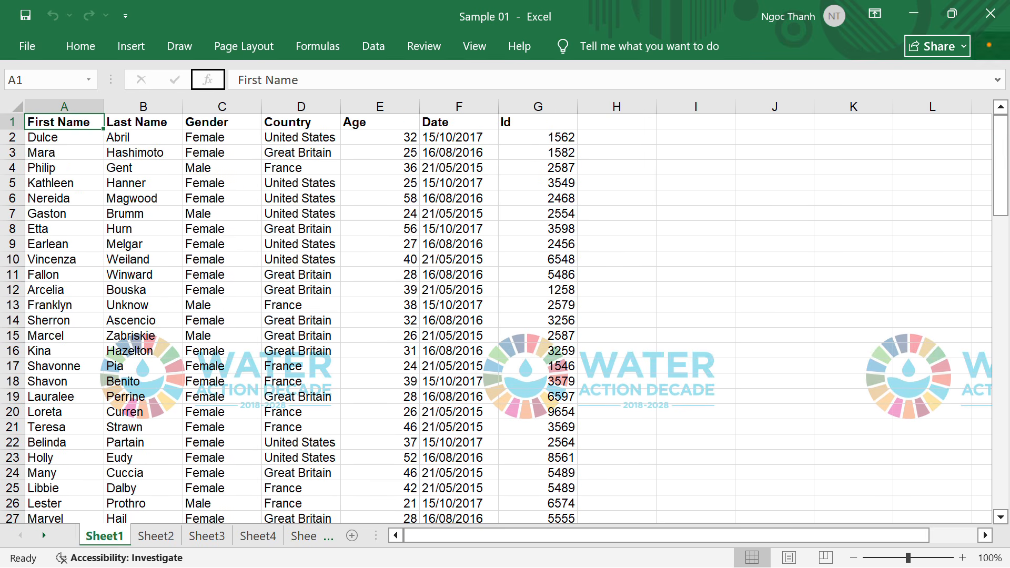
Close Excel and set the watermark's Rotate Angle to -45 degrees
click(990, 14)
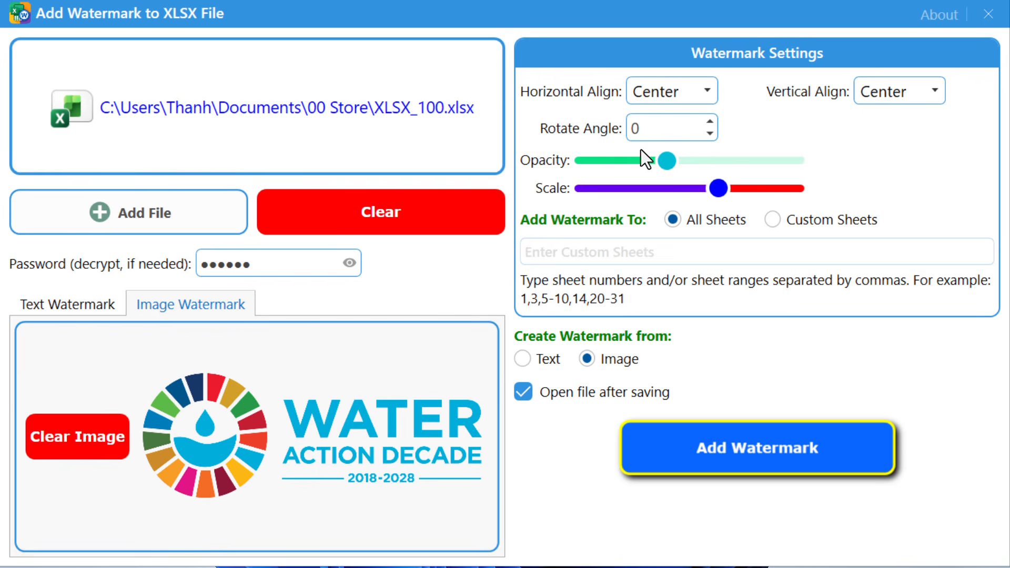
click(660, 130)
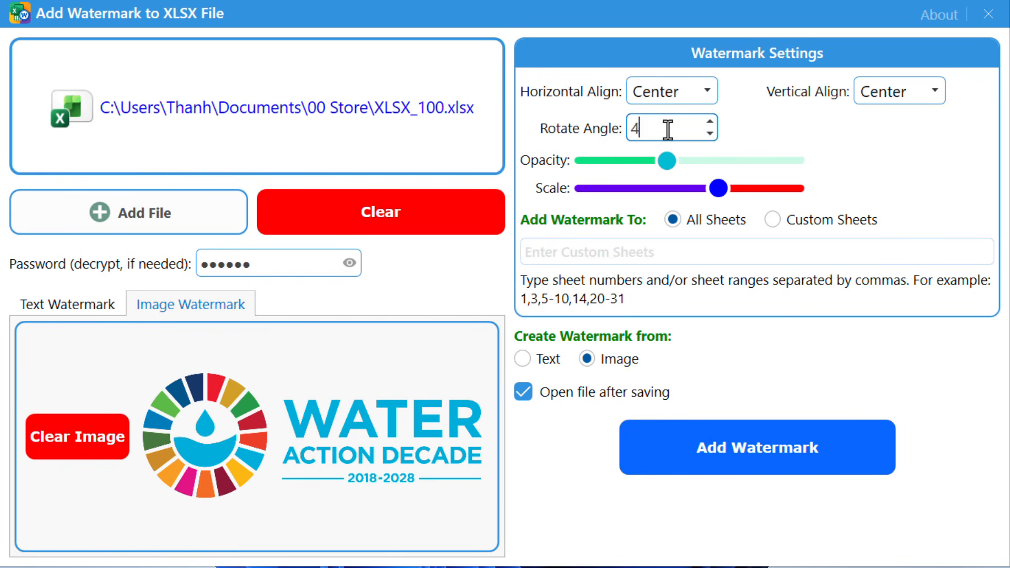
text(-)
key(BackSpace)
text(45)
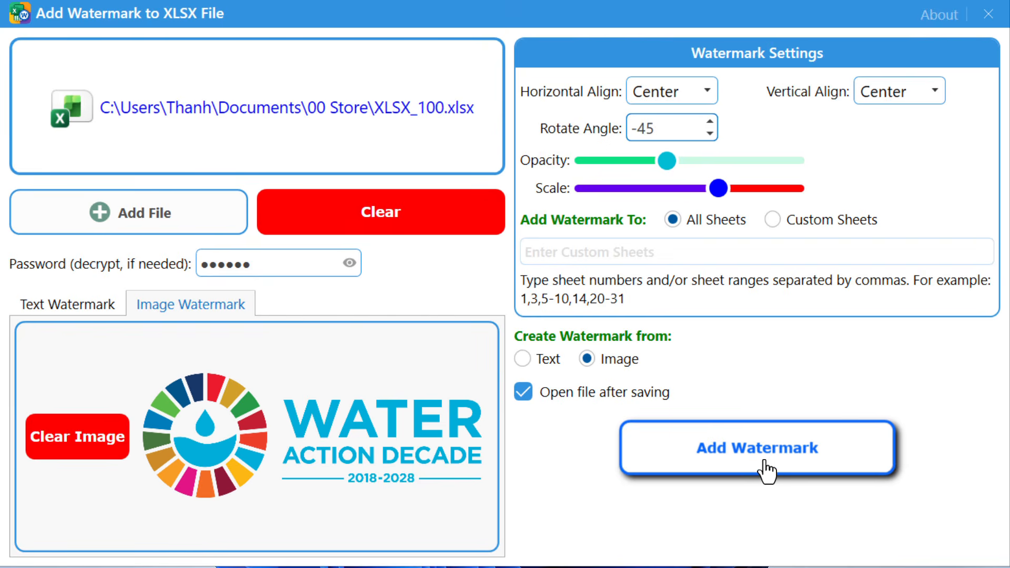
Save the rotated logo-watermarked copy as Sample 02
click(759, 459)
text(Sa)
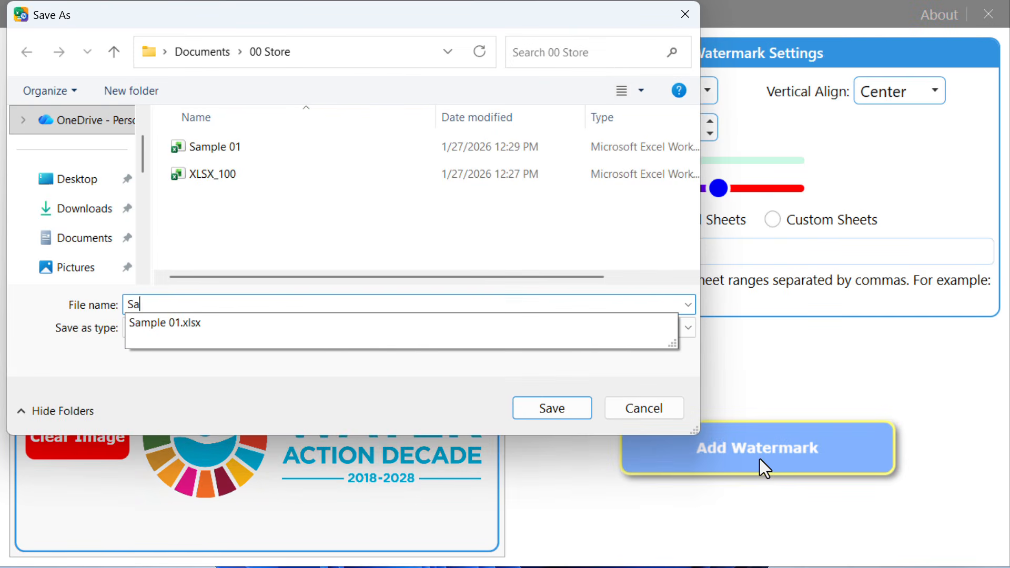
text(mple 02)
key(Return)
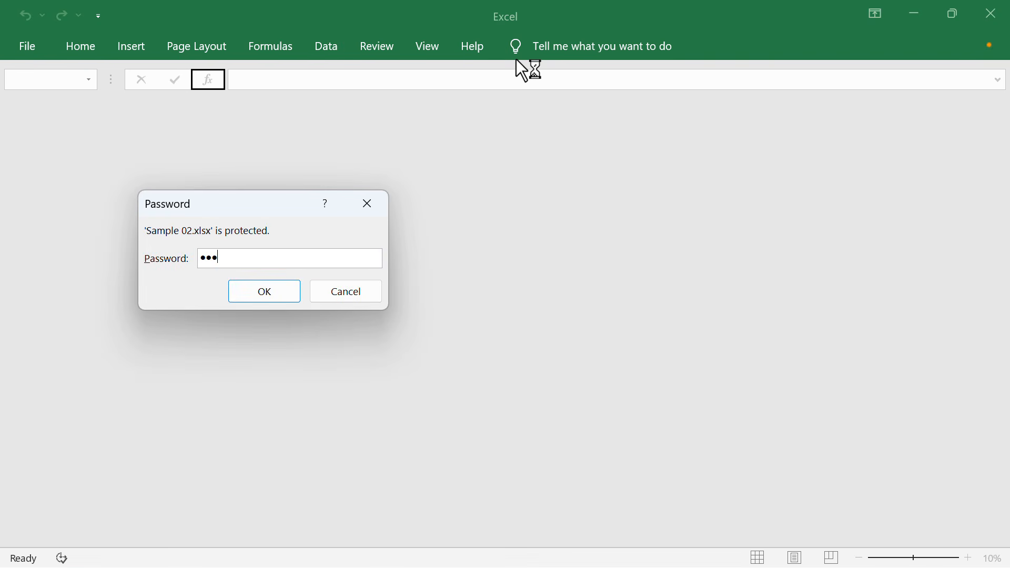
Open Sample 02 with its password, scroll through the tilted logos, then hide Excel
key(Return)
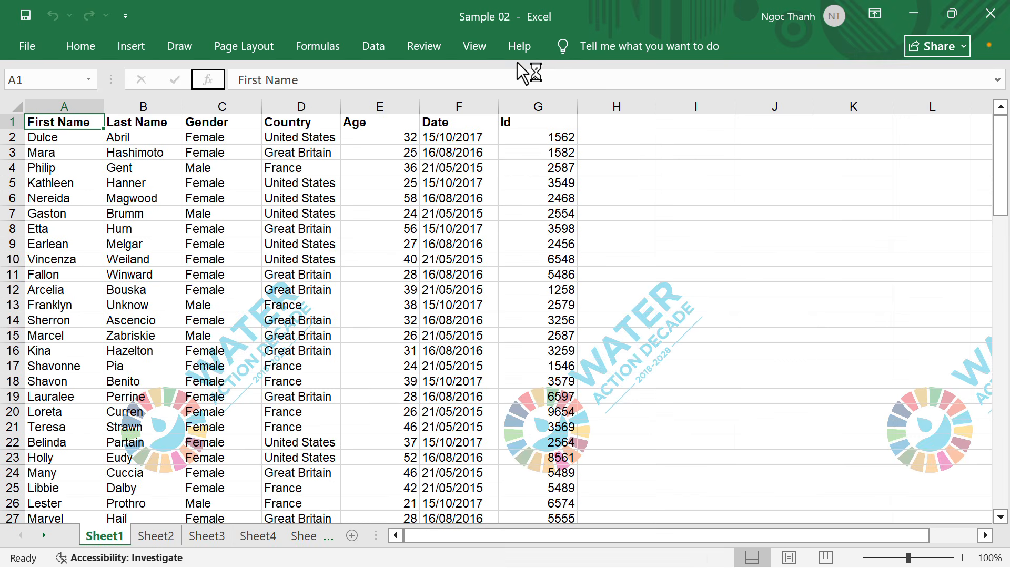
scroll(664, 193, down, 11)
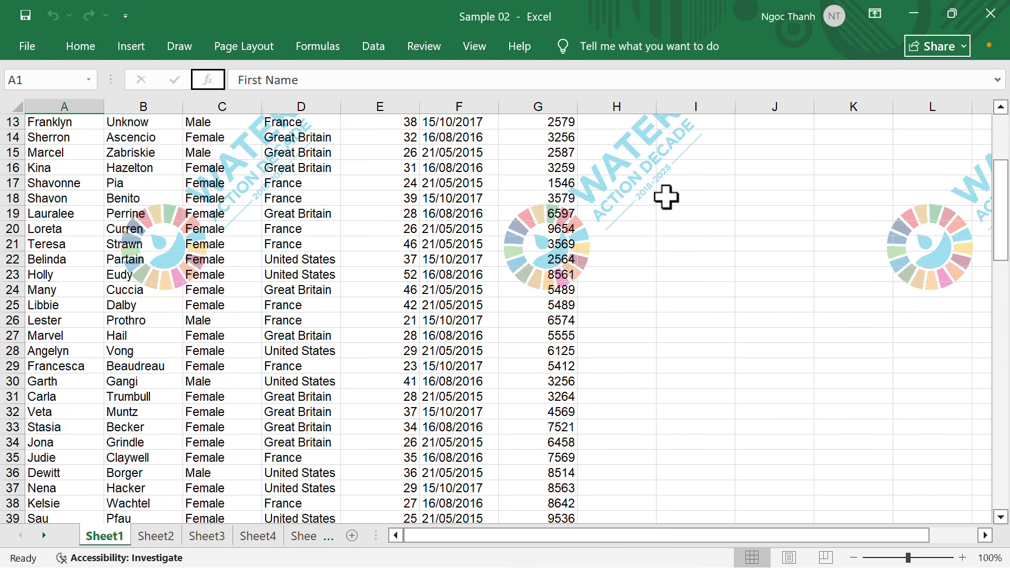
scroll(666, 198, down, 5)
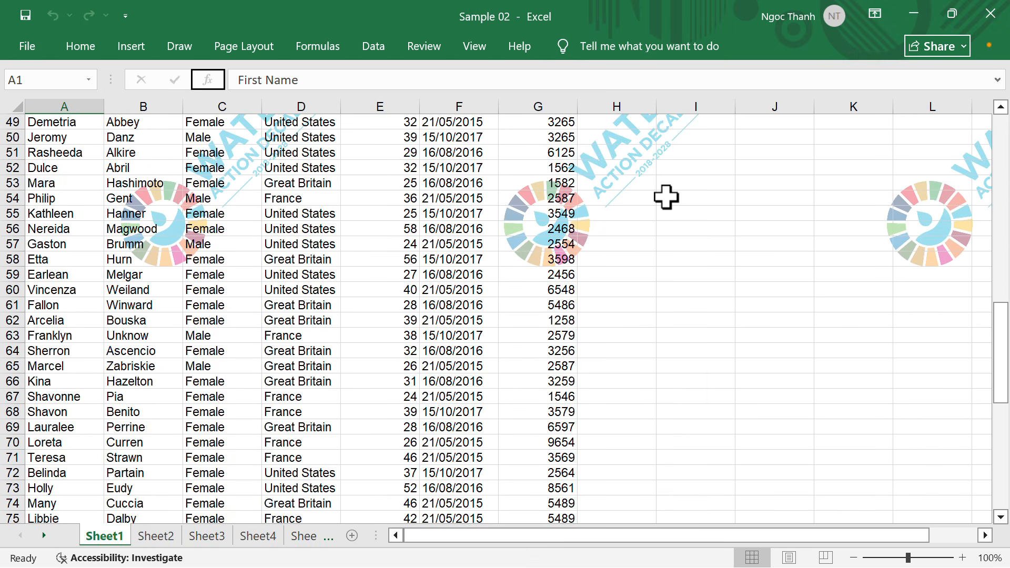
scroll(667, 198, up, 6)
scroll(666, 197, down, 9)
scroll(666, 198, down, 5)
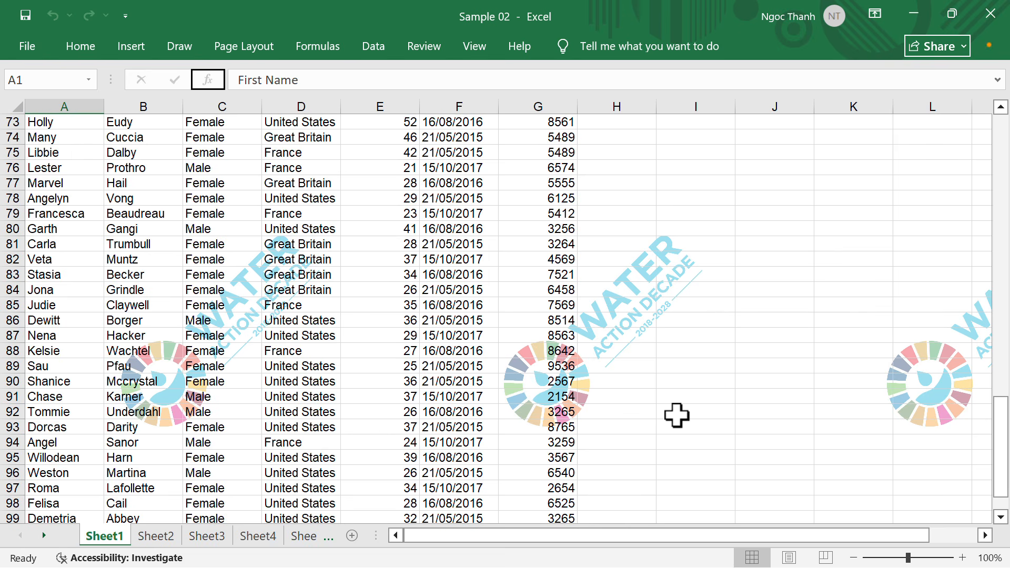
drag(676, 536, 616, 518)
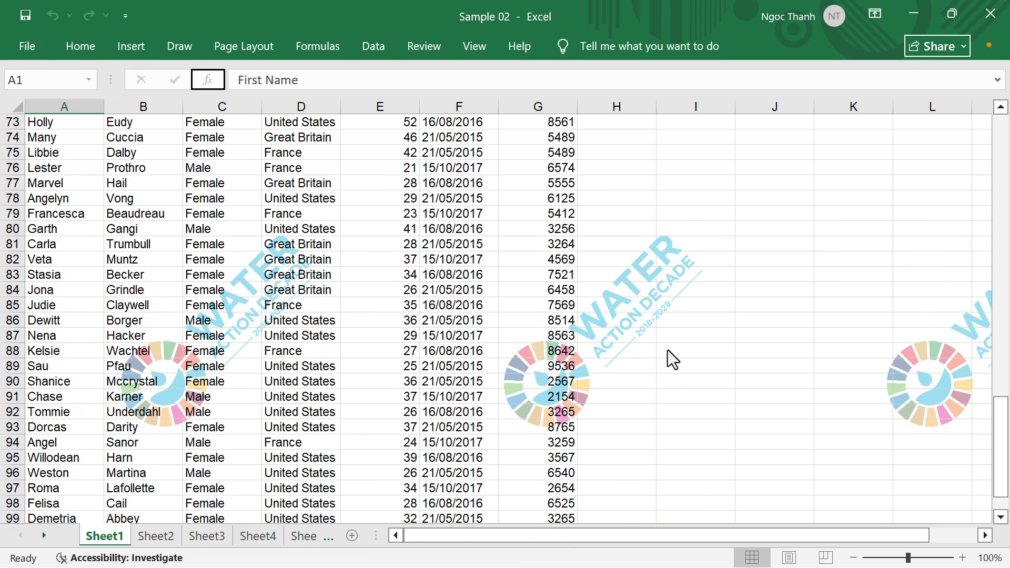
click(915, 5)
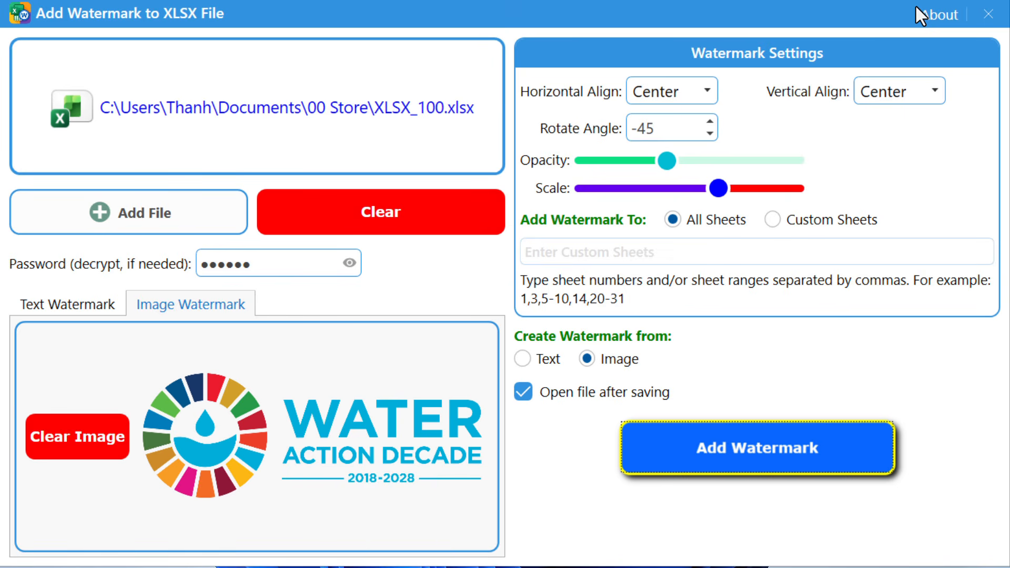
Switch to a text watermark reading DRAFT, styled bold, italic and underlined
click(523, 359)
click(76, 309)
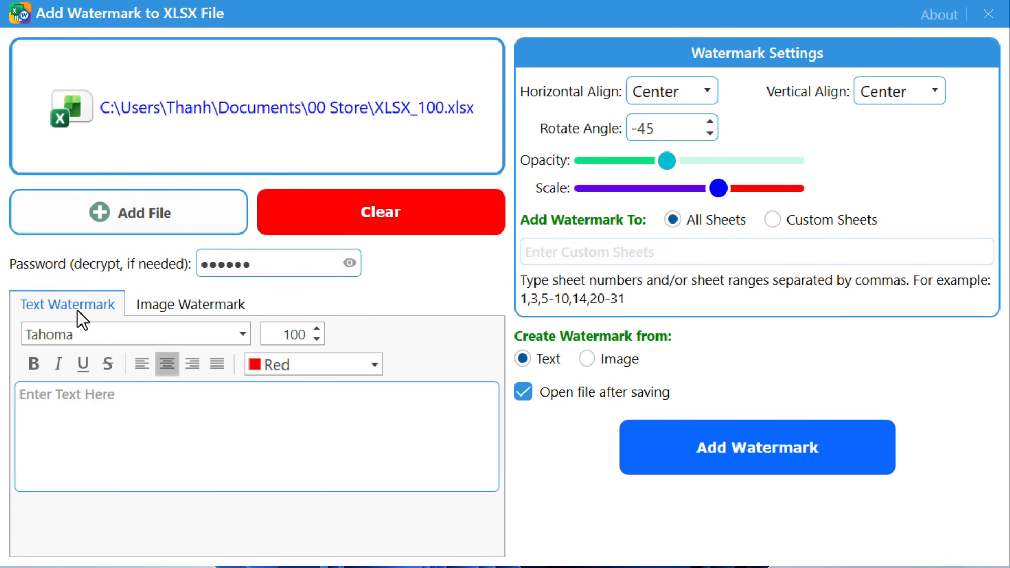
click(135, 424)
text(DRAFT)
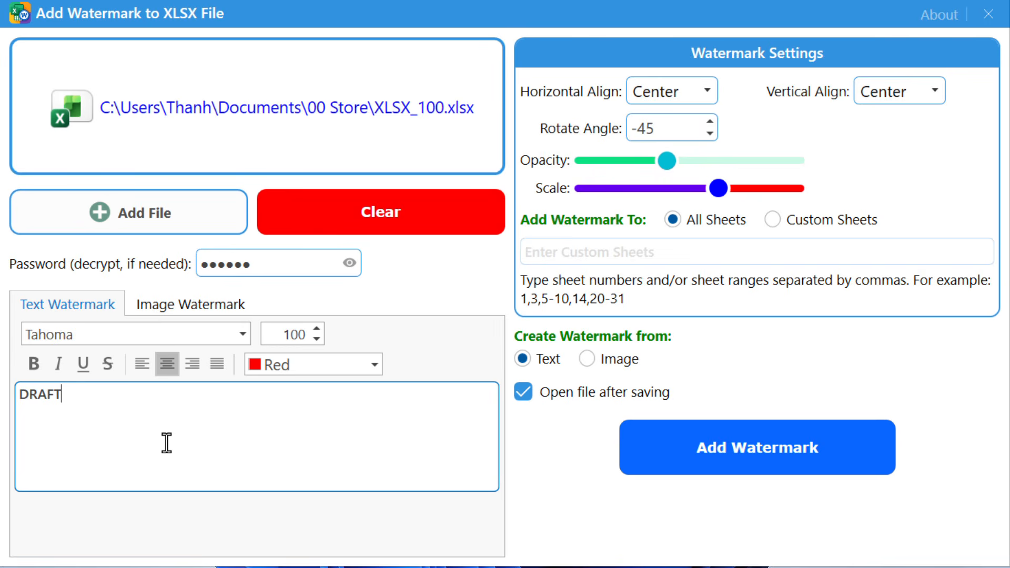
click(59, 364)
click(33, 362)
click(83, 364)
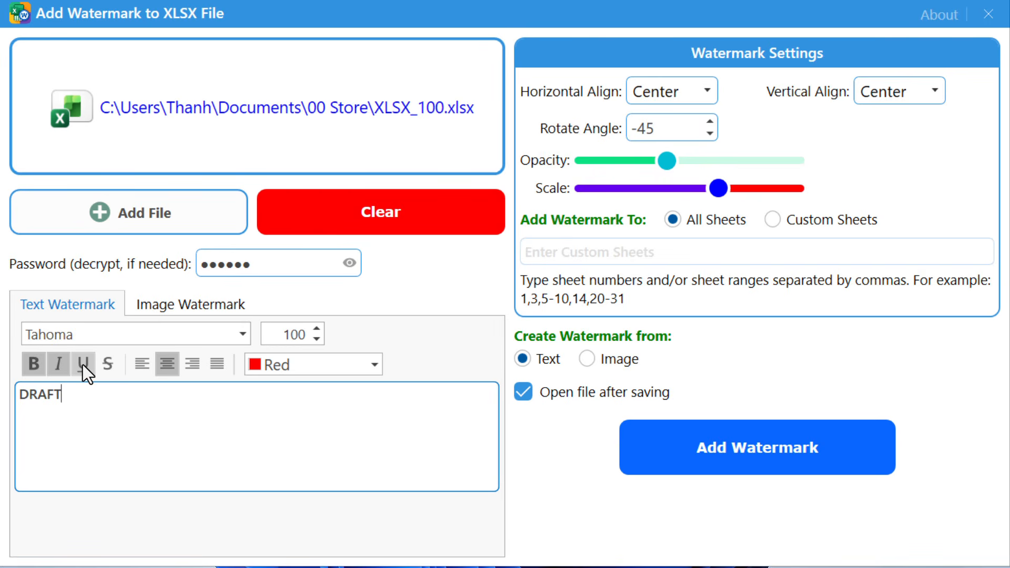
Set the DRAFT watermark font to Yu Gothic Medium at size 200
click(243, 335)
scroll(172, 90, down, 1)
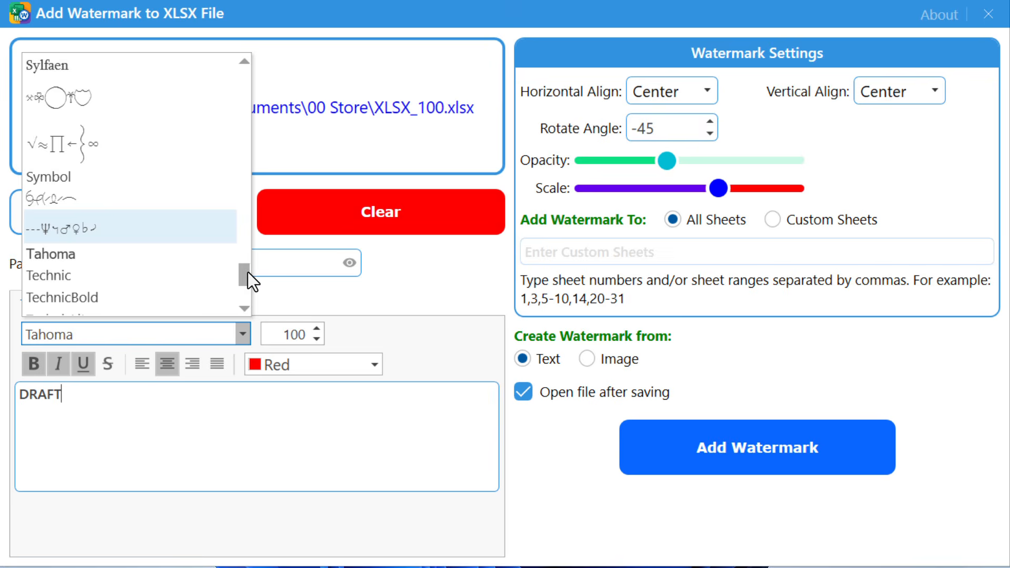
drag(248, 273, 247, 286)
scroll(146, 174, up, 1)
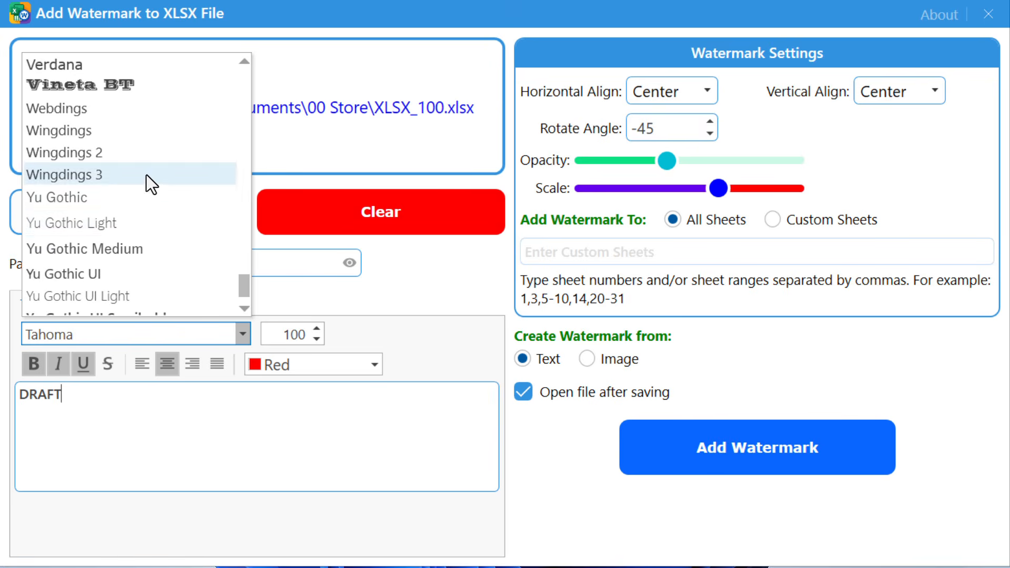
click(131, 249)
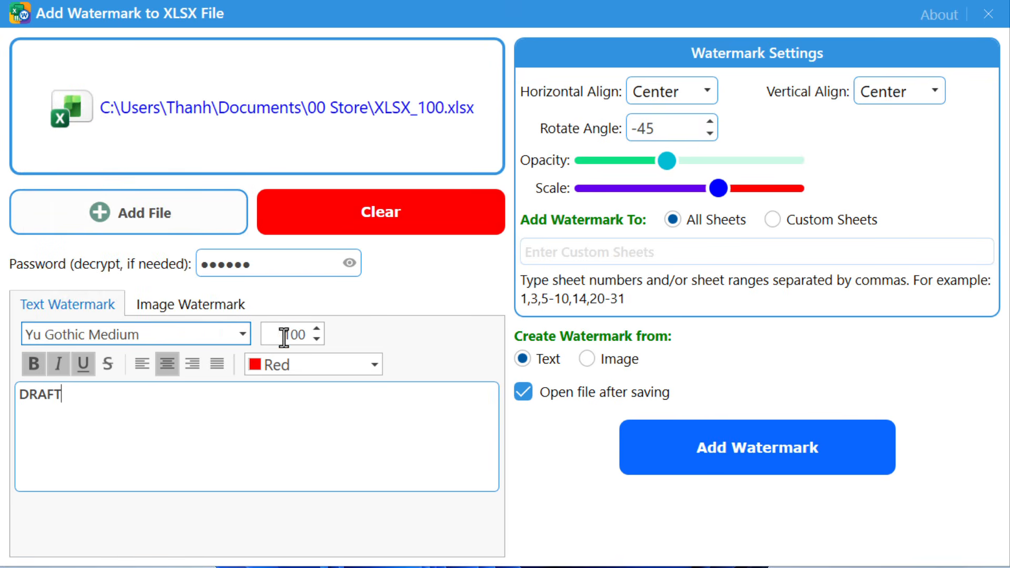
double_click(284, 336)
text(200)
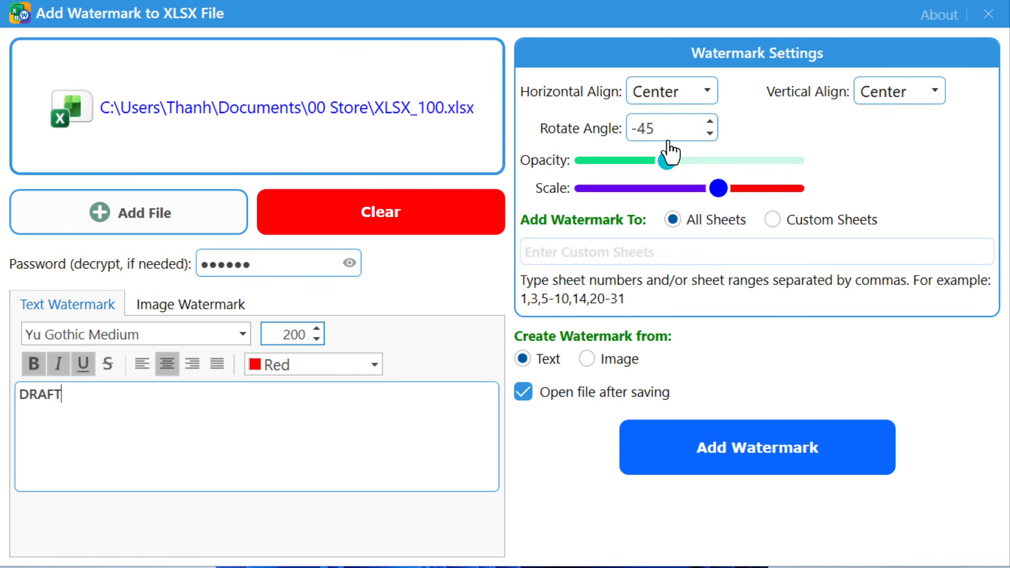
Change the rotation angle from -45 to 45 and save the DRAFT copy as Sample 03
drag(664, 129, 606, 126)
text(45)
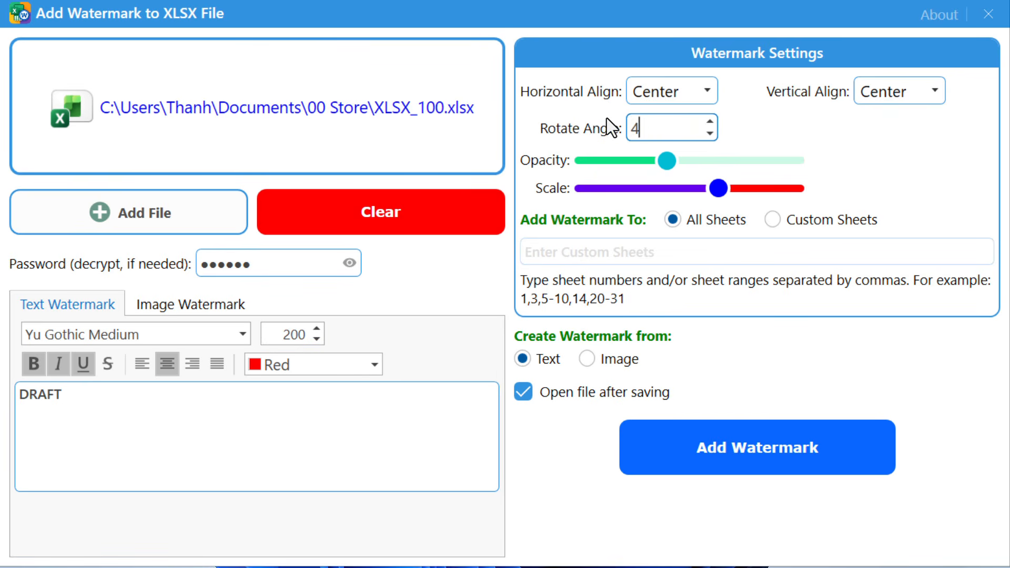
click(795, 438)
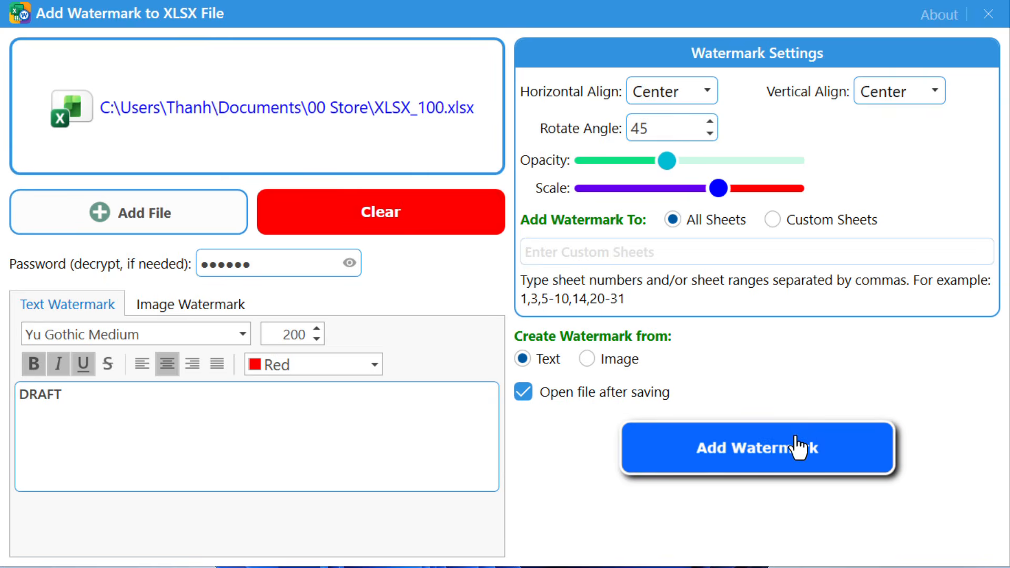
text(Sam)
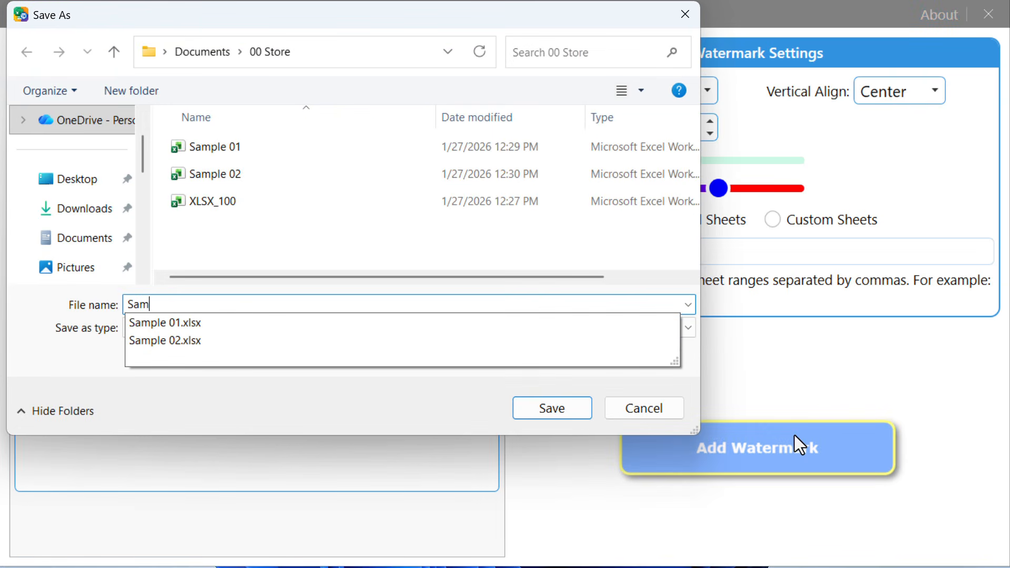
text(ple 03)
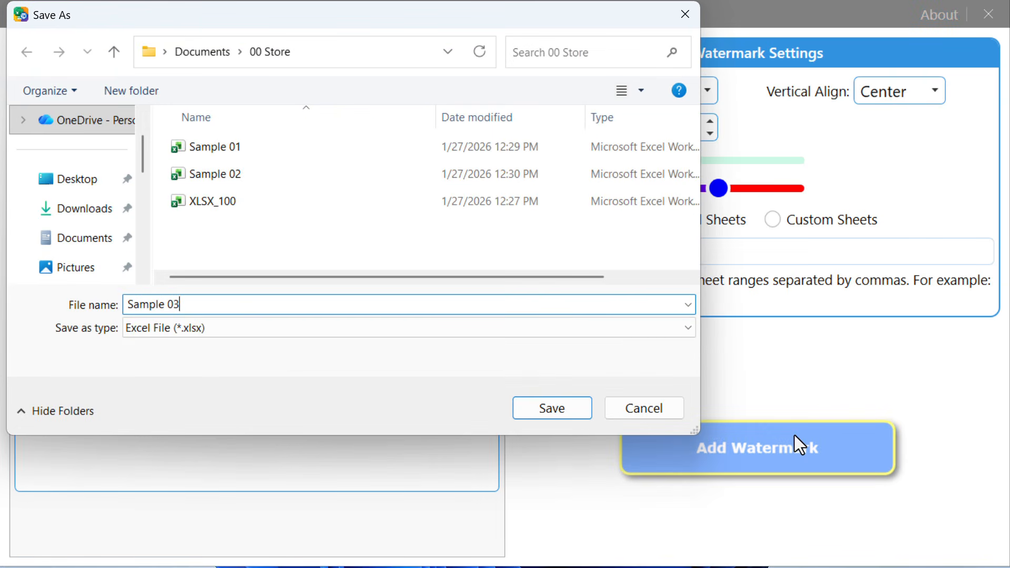
key(Return)
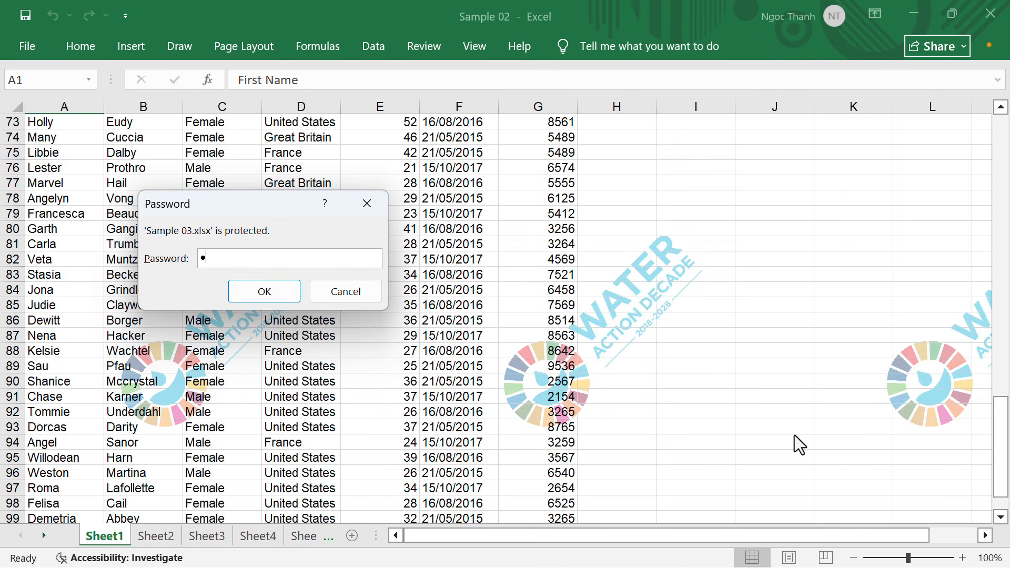
Open Sample 03 with its password, scroll to check the red diagonal DRAFT marks, then minimize Excel
key(Return)
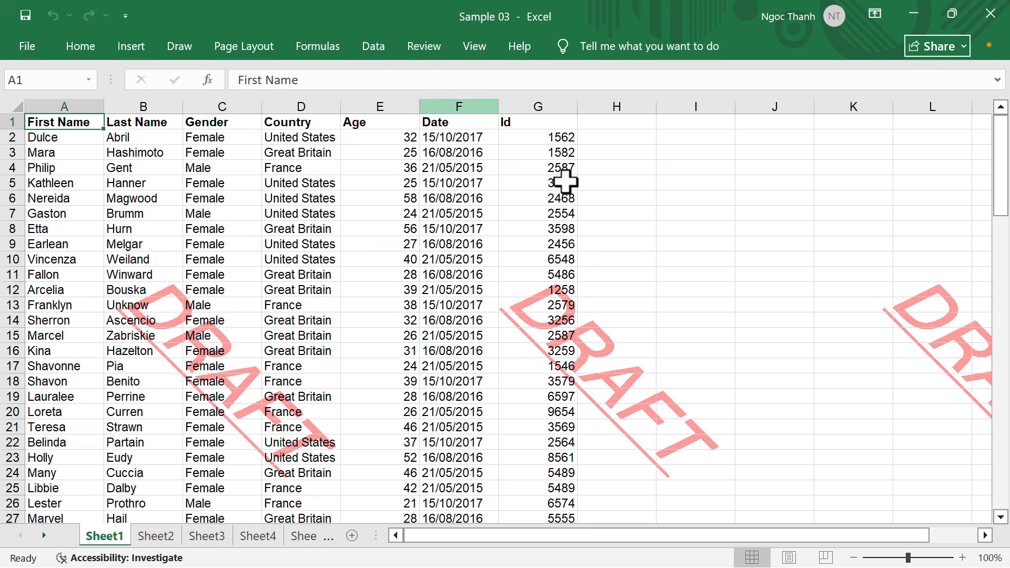
click(775, 227)
scroll(776, 224, down, 2)
scroll(776, 223, down, 17)
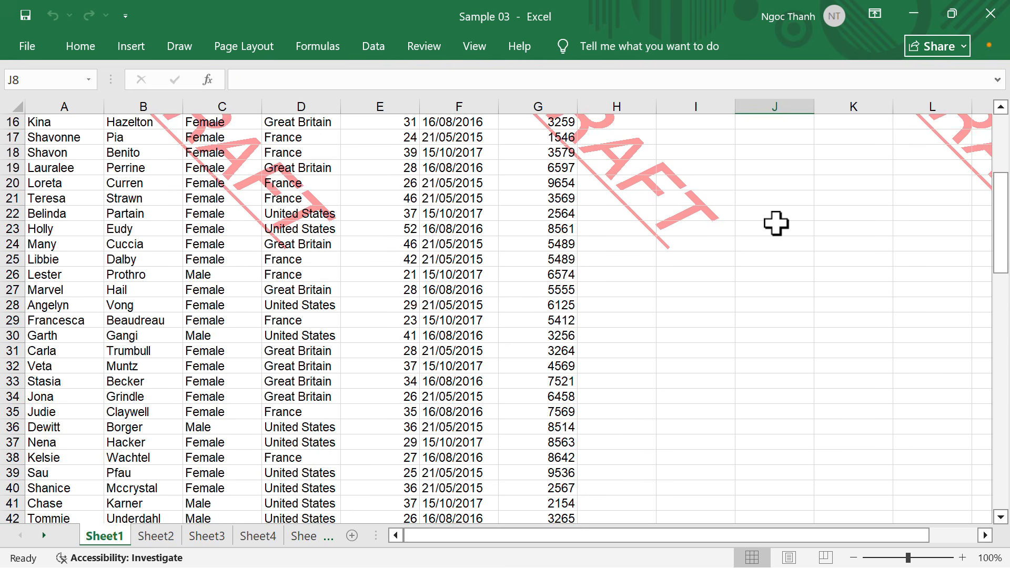
scroll(775, 223, down, 15)
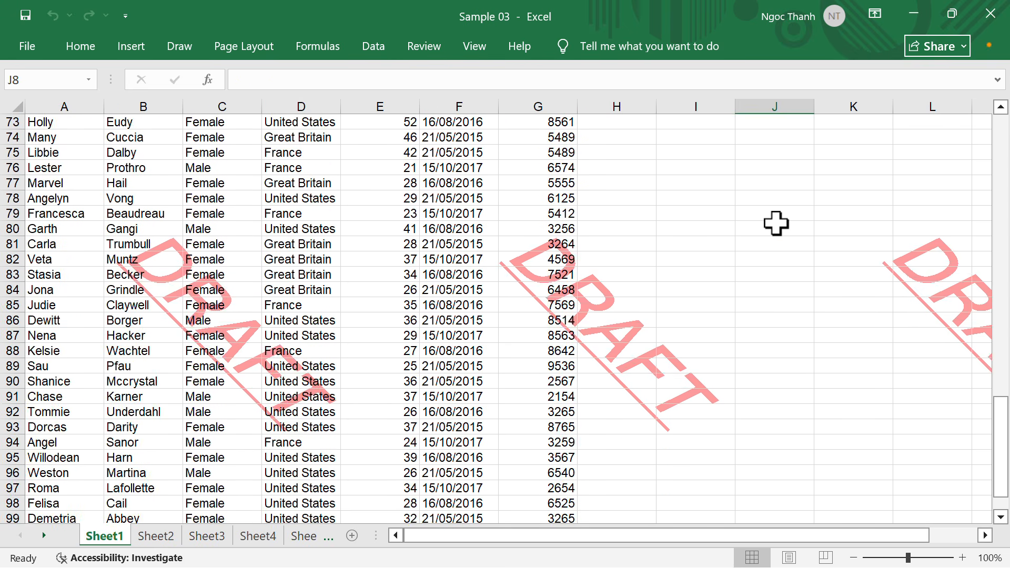
scroll(776, 223, up, 6)
scroll(775, 223, up, 20)
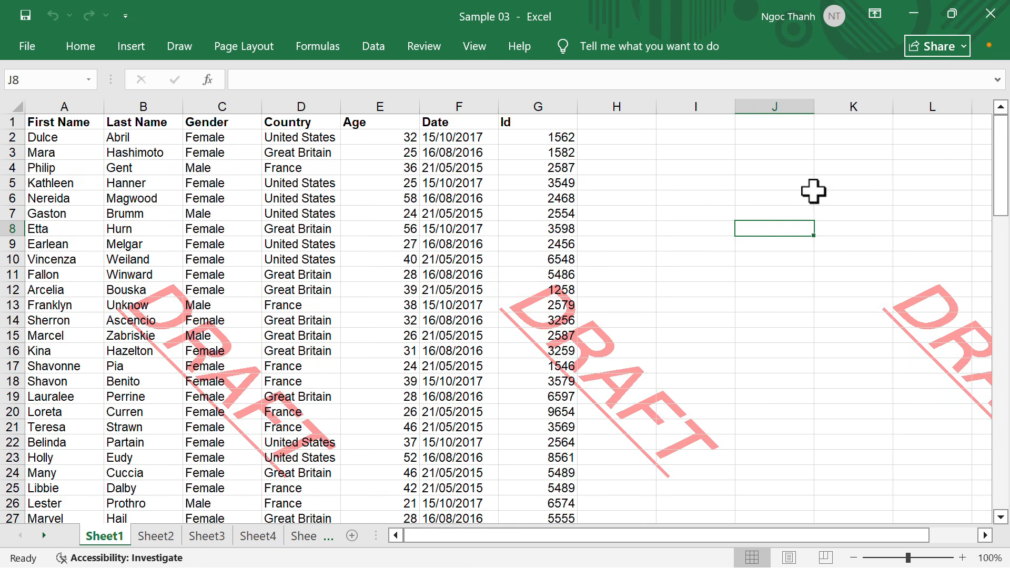
click(844, 168)
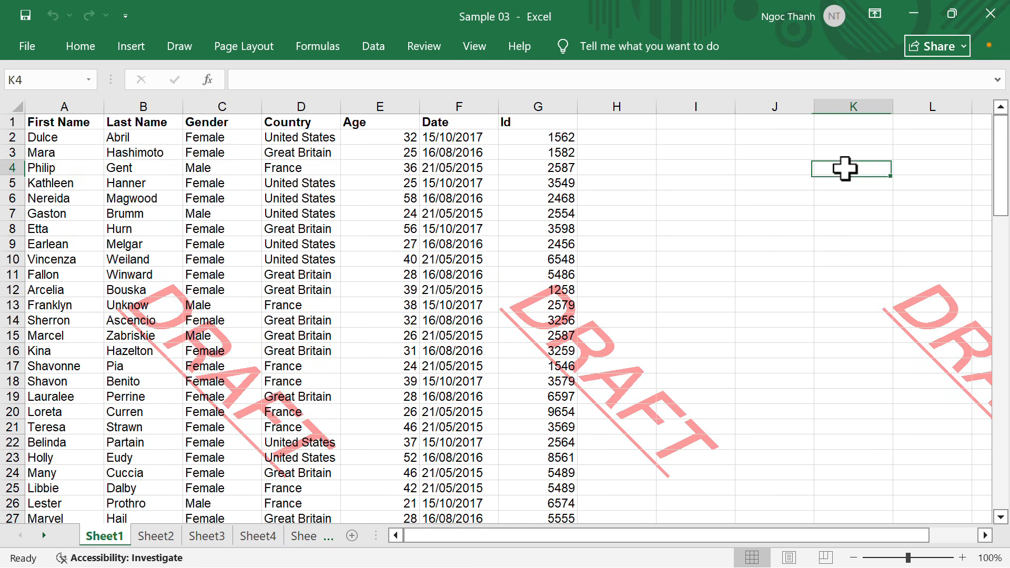
click(911, 15)
Replace DRAFT with the pasted trilingual CONFIDENTIAL text and colour it blue
click(909, 16)
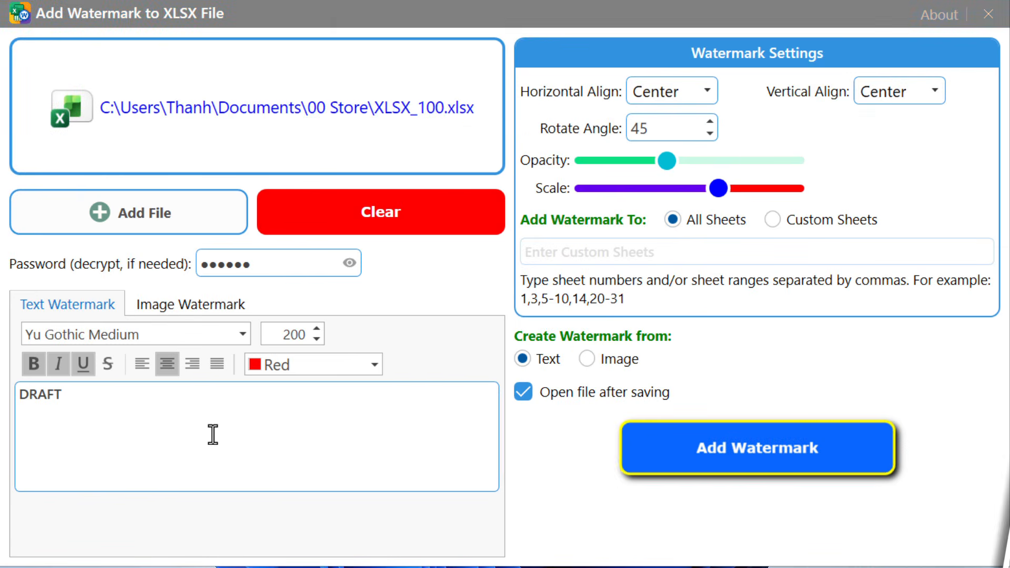
click(212, 434)
key(ctrl+a)
key(BackSpace)
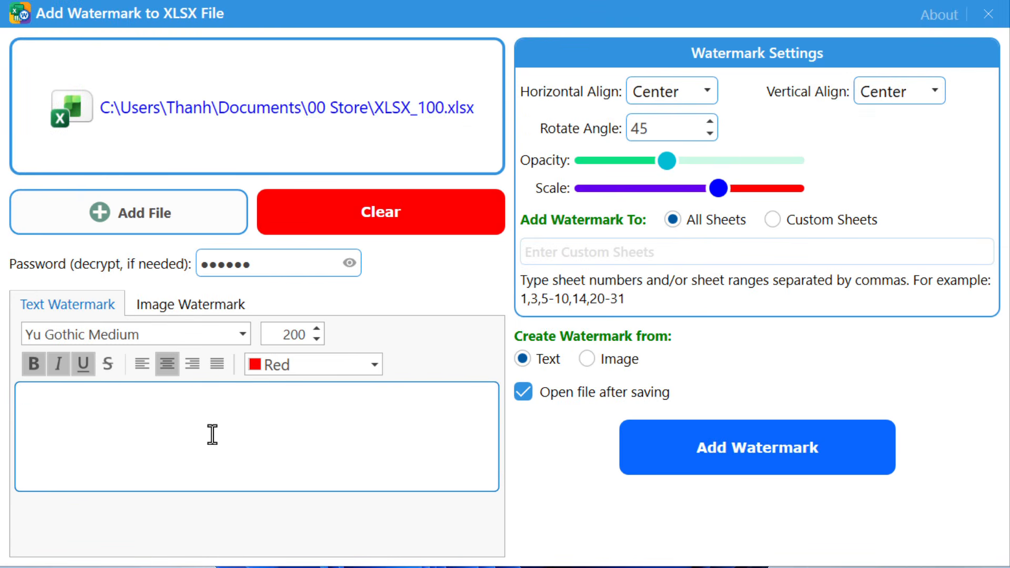
text(CONFIDENTIAL 机密的 КОНФИДЕНЦИАЛЬНО)
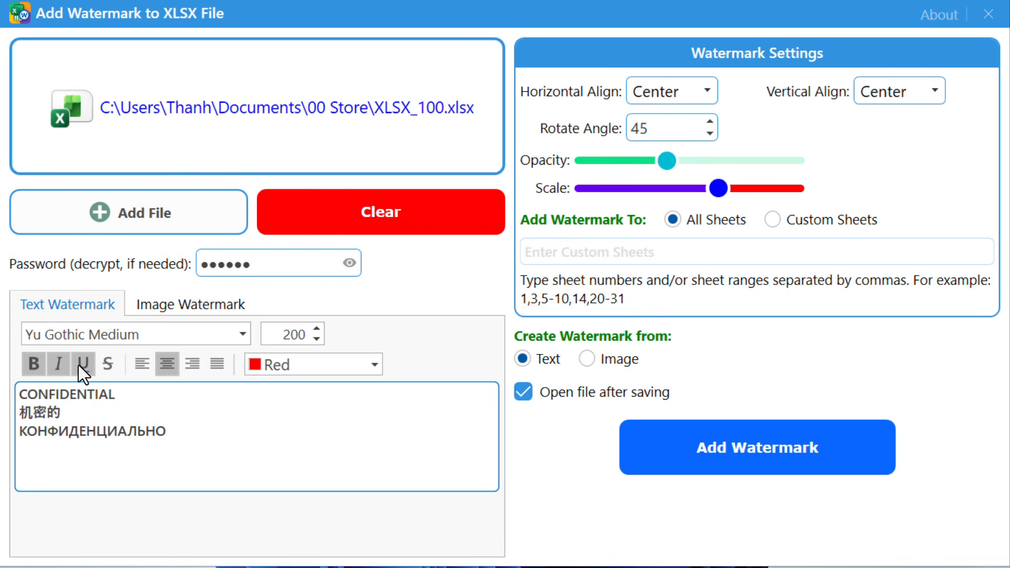
click(374, 364)
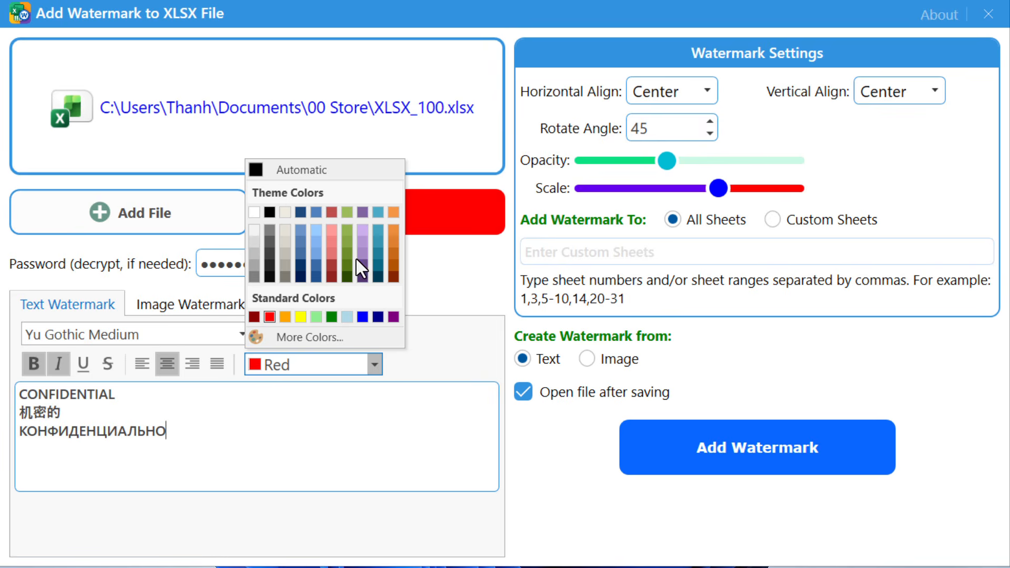
click(361, 316)
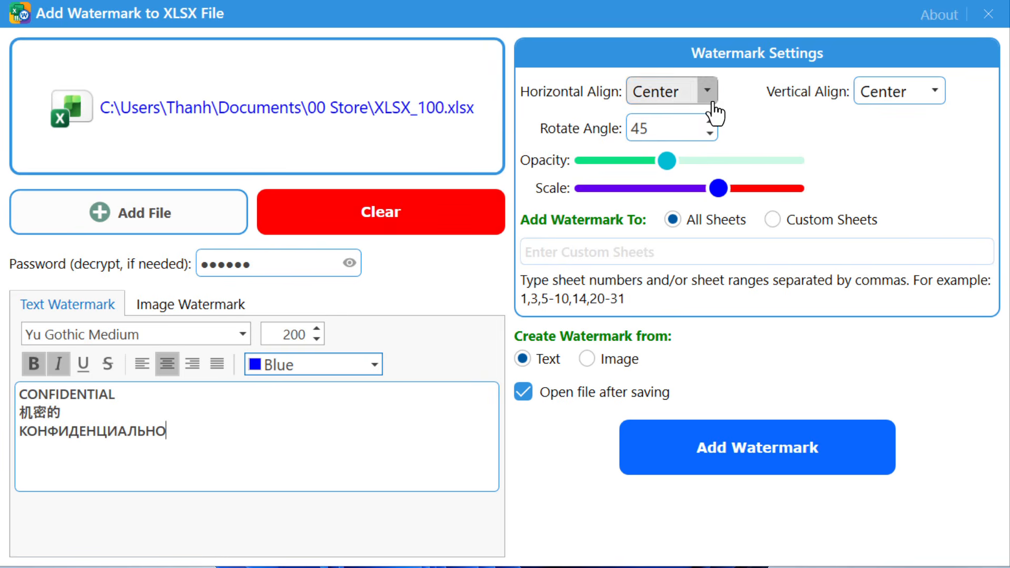
Set the rotation angle to -30 and save the watermarked copy as Sample 04
click(667, 132)
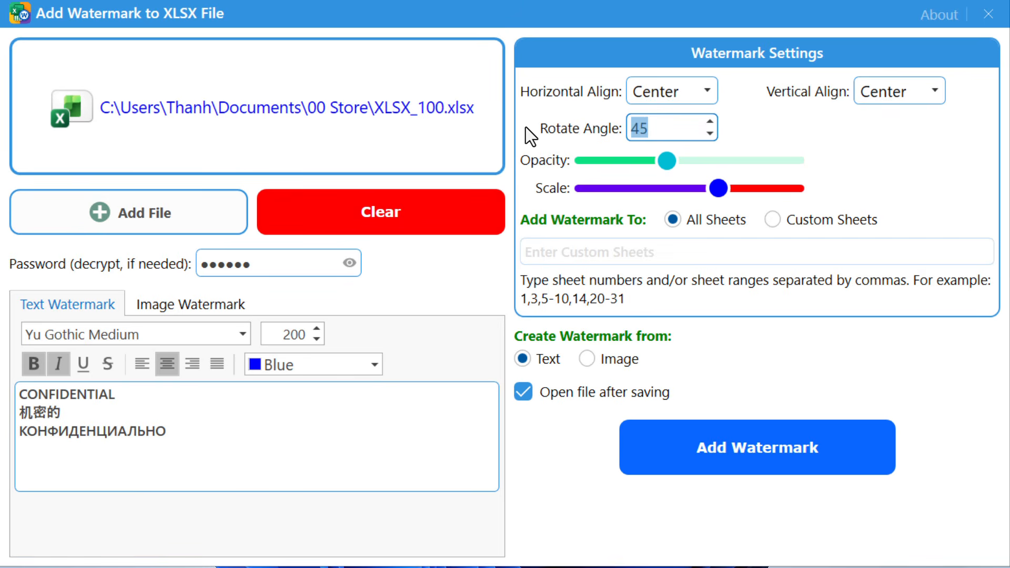
text(30)
text(-)
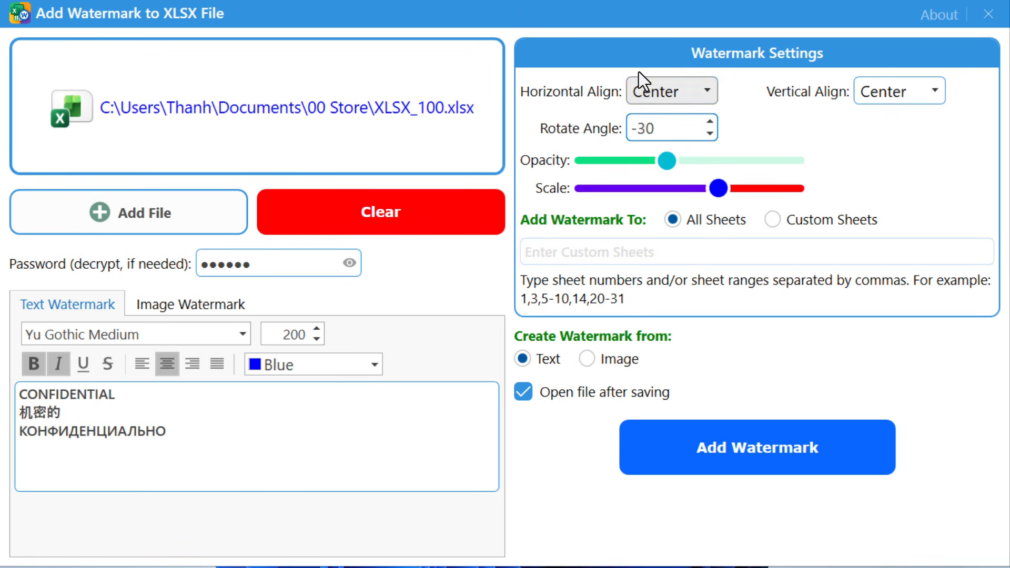
click(773, 447)
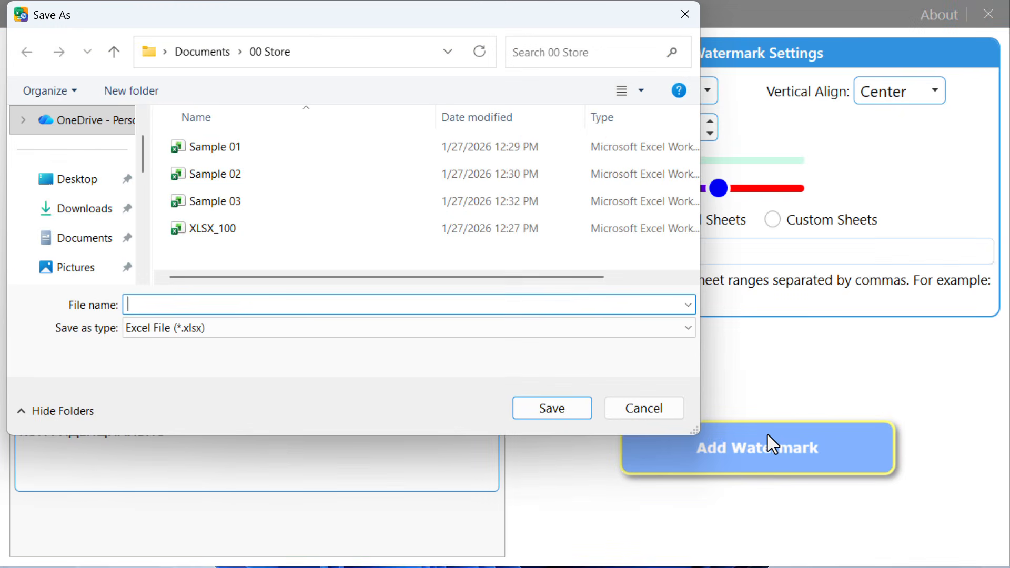
text(Samp)
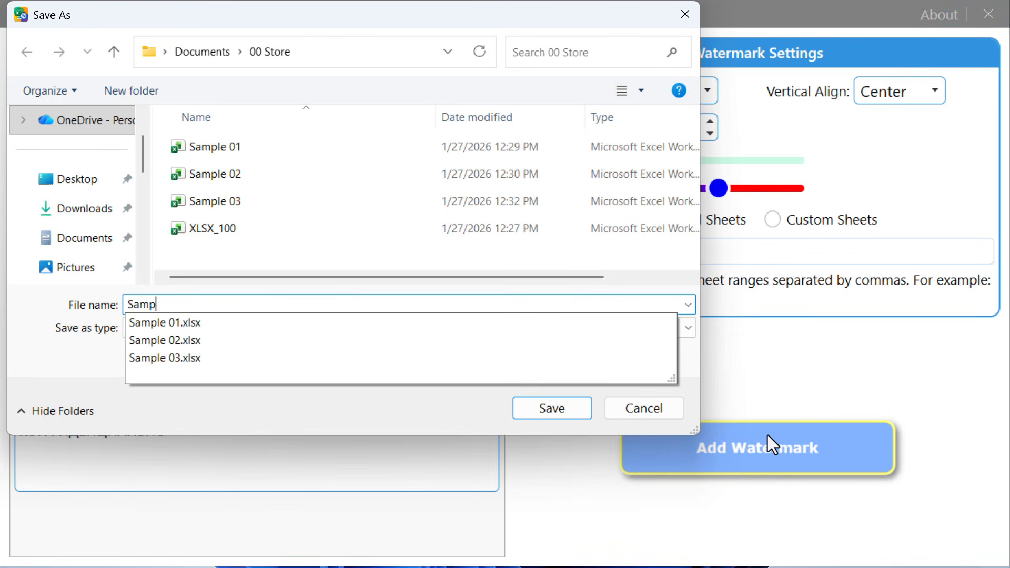
text(le 04)
key(Return)
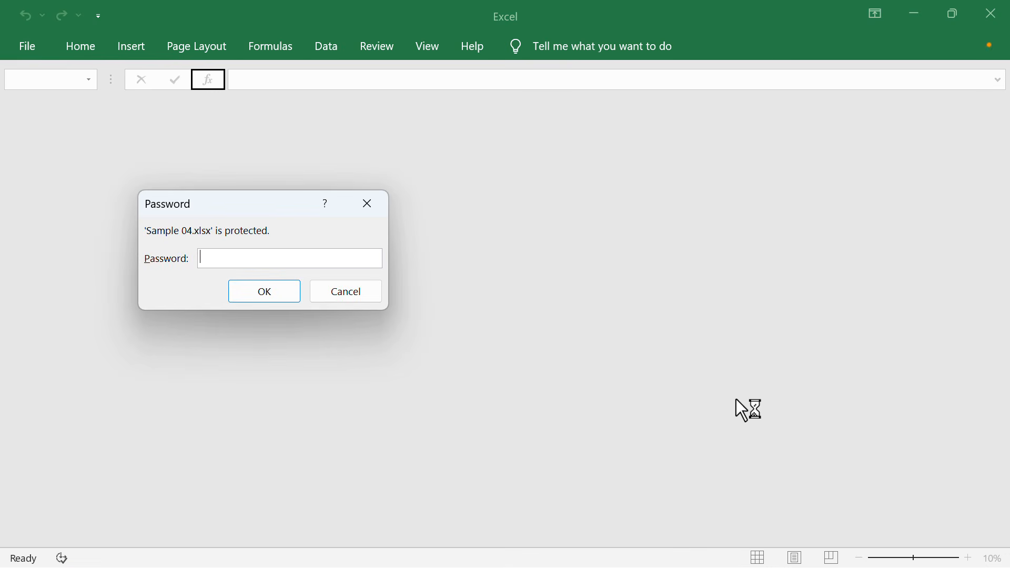
Finish the password to open Sample 04, scroll the blue CONFIDENTIAL watermarks, then close Excel
text(6)
key(Return)
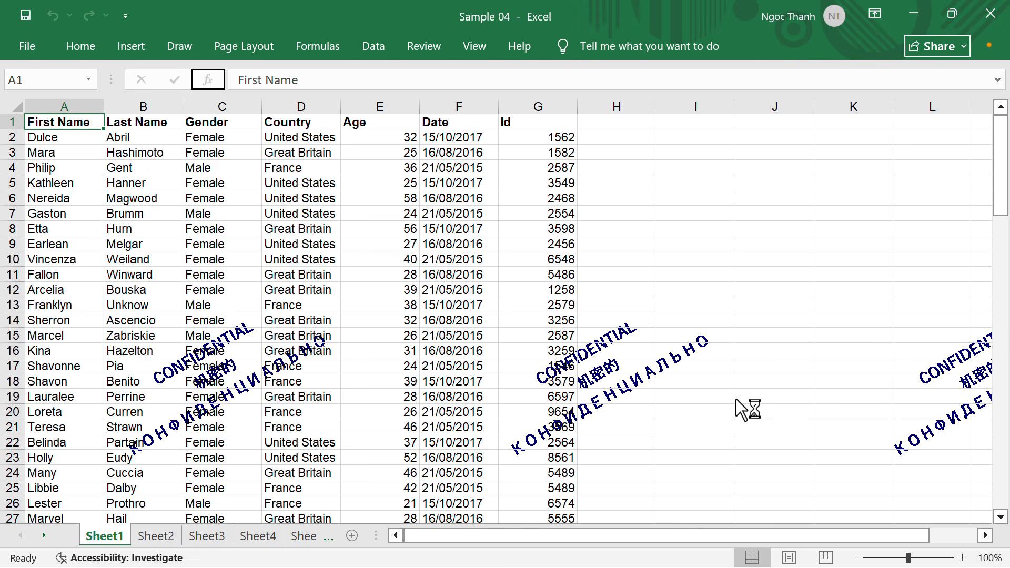
scroll(565, 265, down, 15)
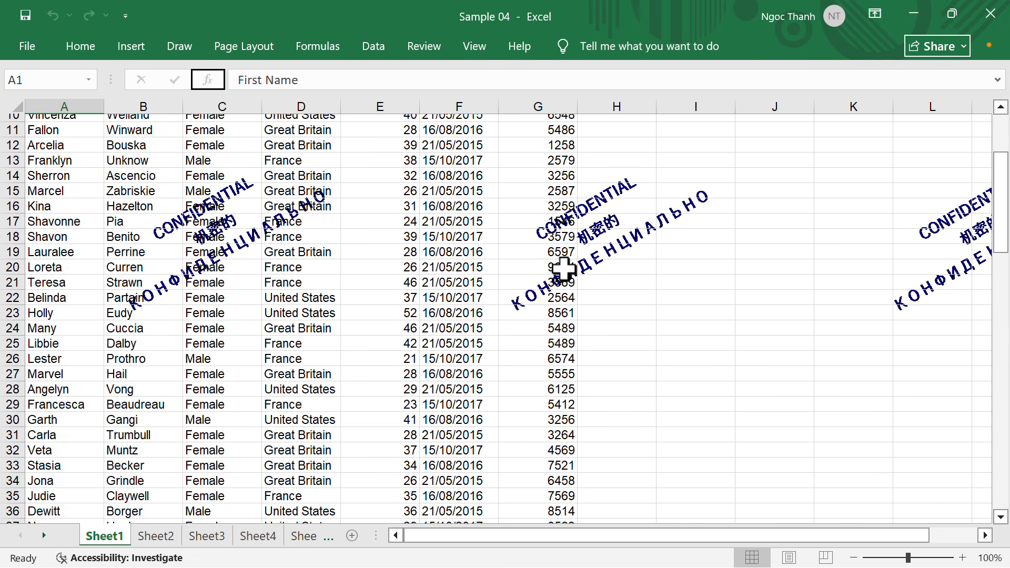
scroll(565, 265, down, 12)
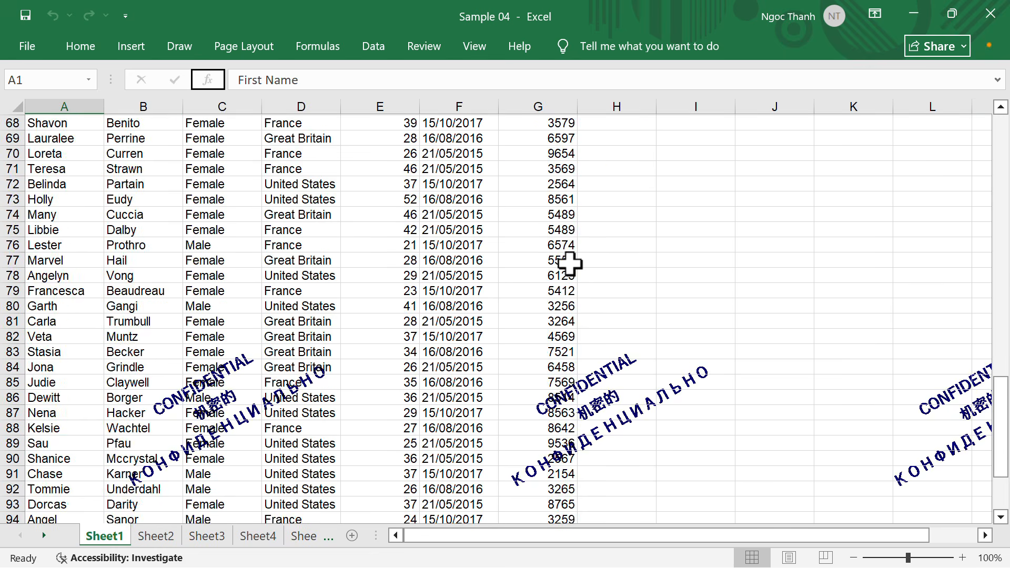
scroll(570, 261, up, 6)
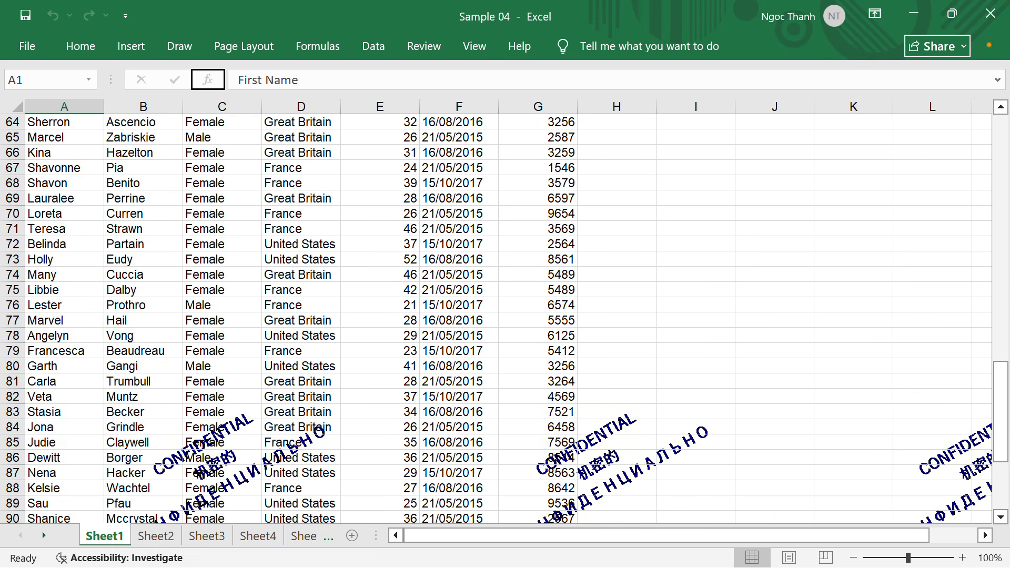
click(990, 14)
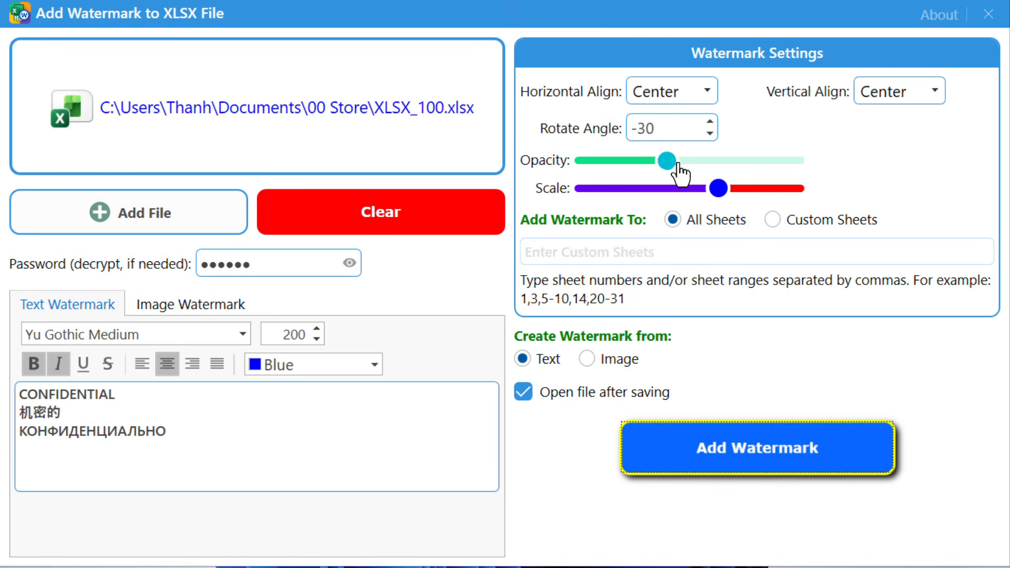
Make the watermark text red and fine-tune its opacity
scroll(685, 172, up, 5)
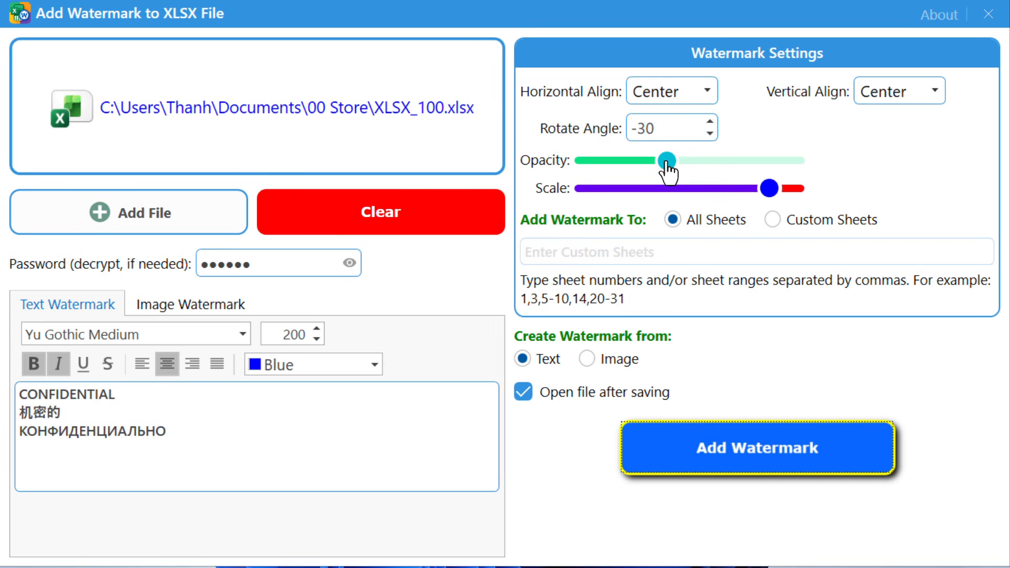
drag(667, 162, 636, 164)
click(373, 364)
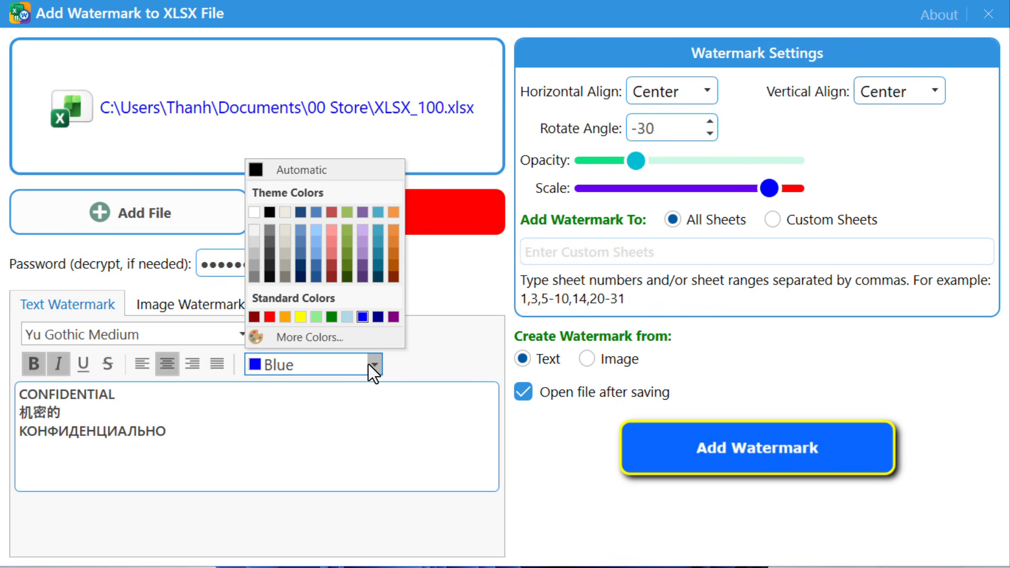
click(269, 316)
drag(637, 163, 662, 163)
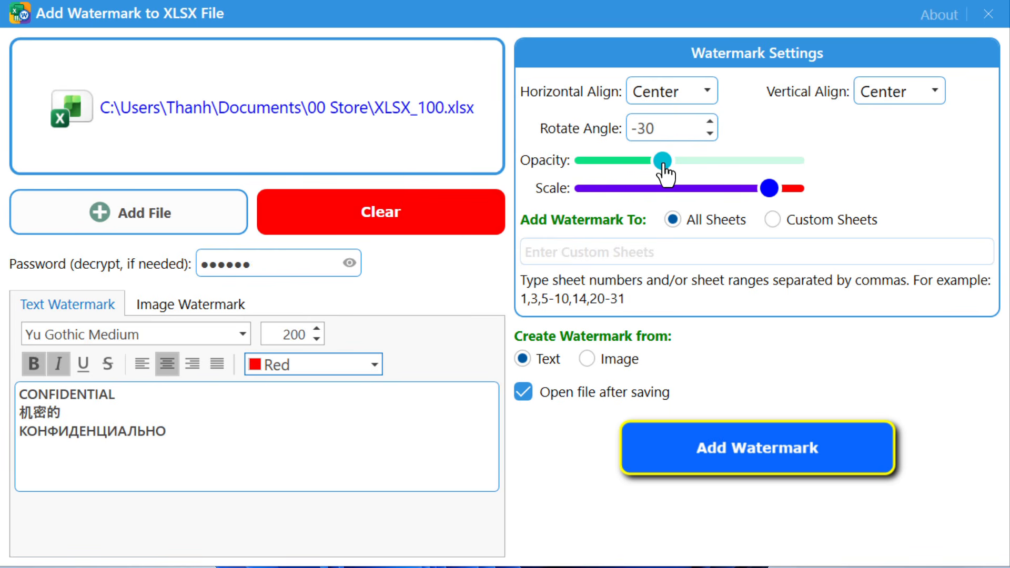
Generate the watermarked copy and save it as Sample 05
click(771, 448)
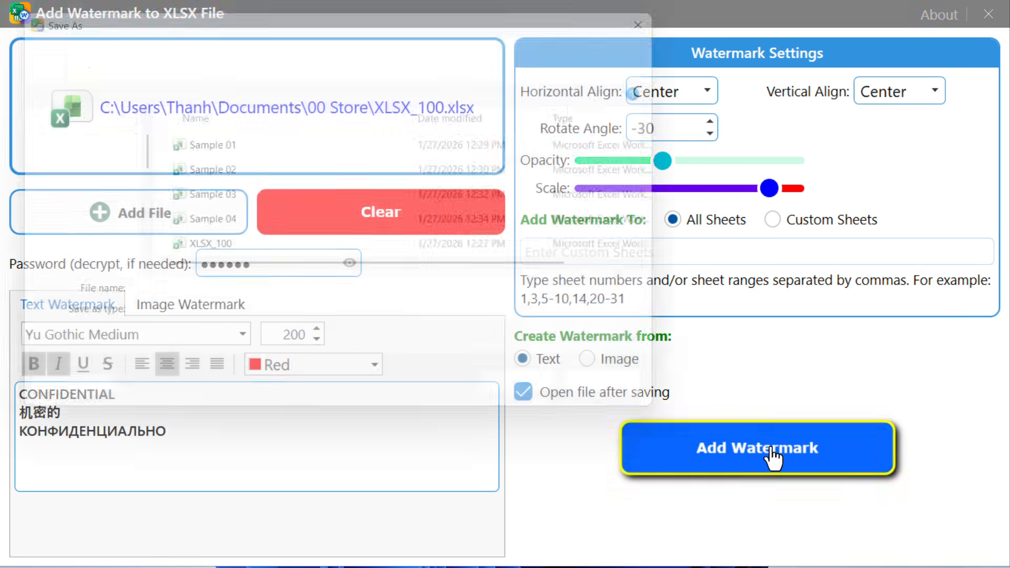
text(Sampl)
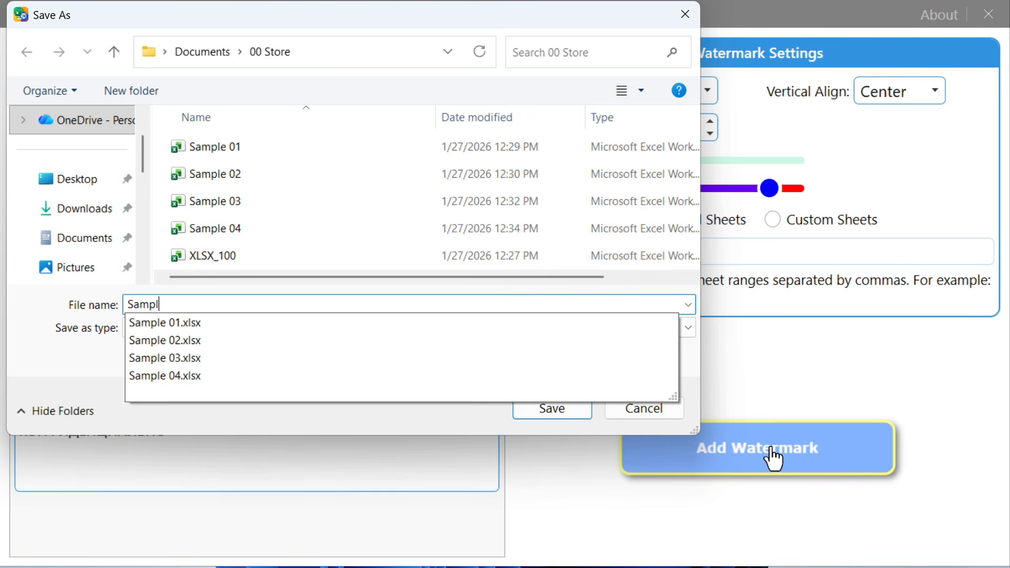
text(e 05)
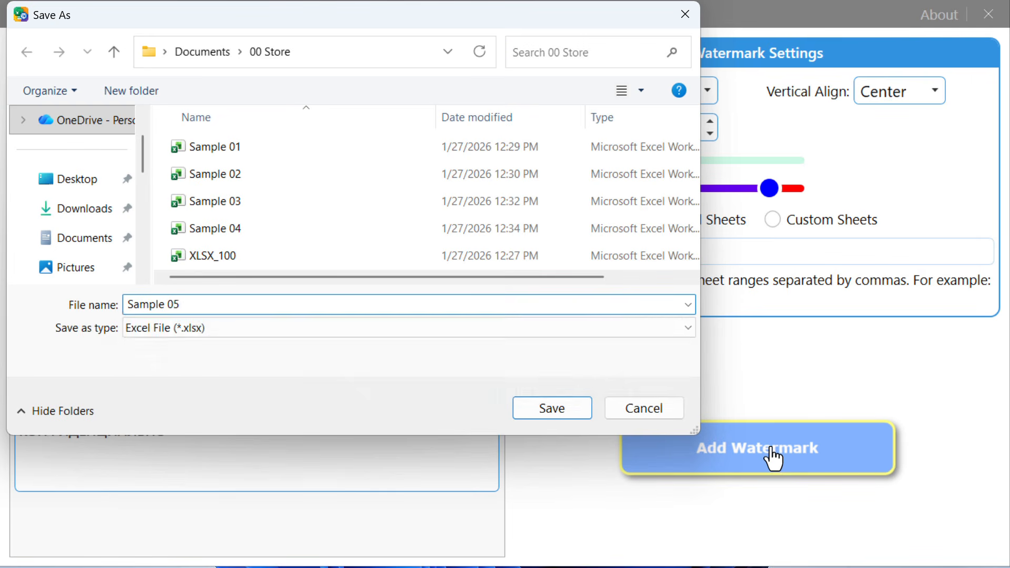
key(Return)
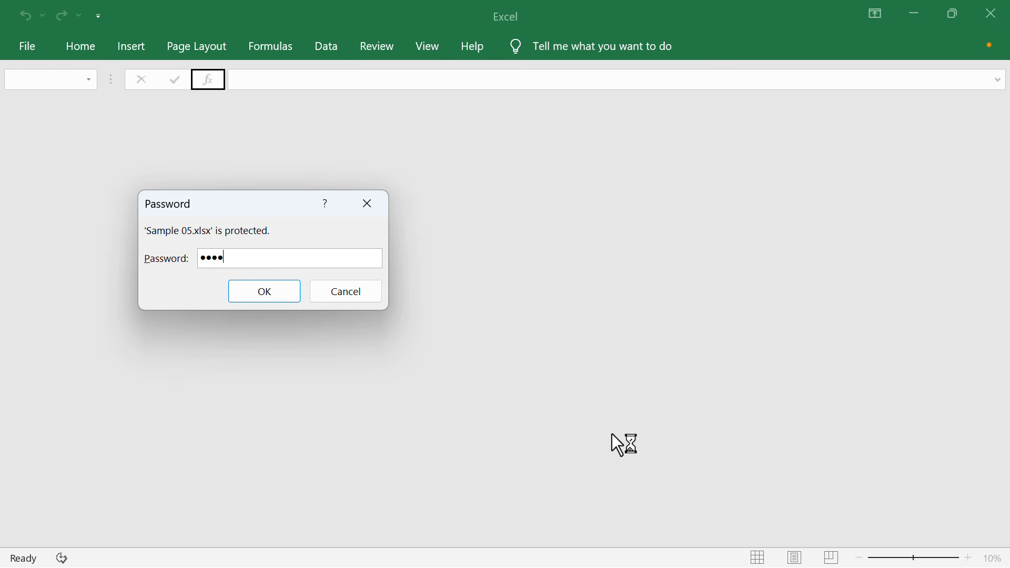
Unlock Sample 05 and scroll Sheet1 to check the red trilingual CONFIDENTIAL watermarks
key(Return)
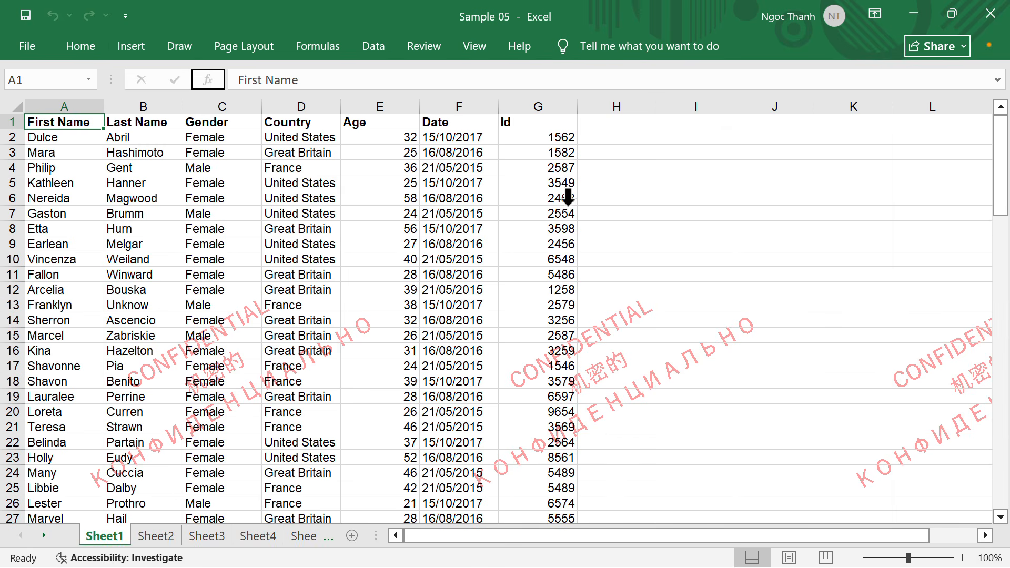
scroll(582, 175, down, 1)
scroll(582, 175, down, 11)
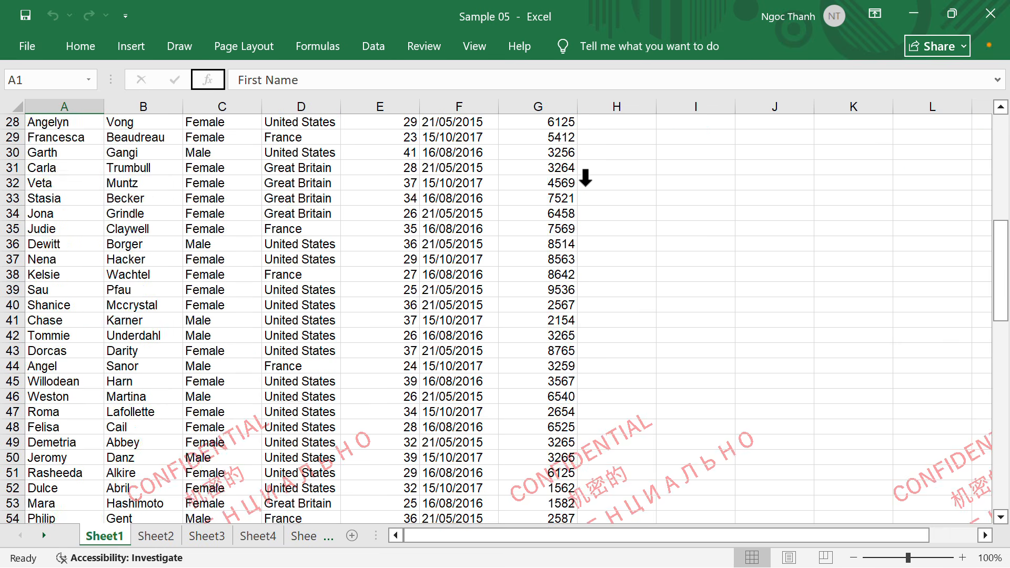
scroll(587, 178, down, 14)
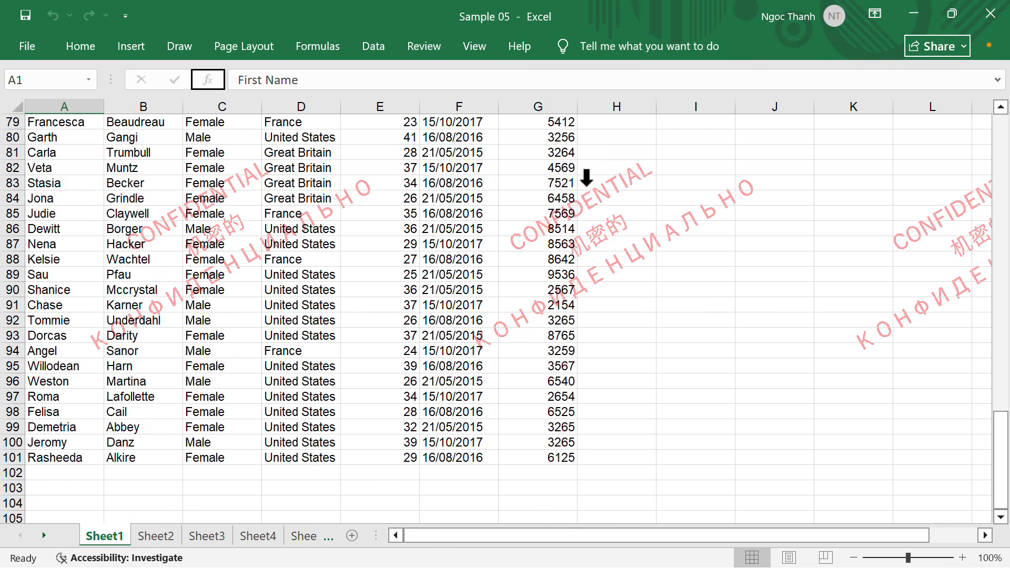
scroll(586, 177, up, 5)
scroll(586, 178, up, 15)
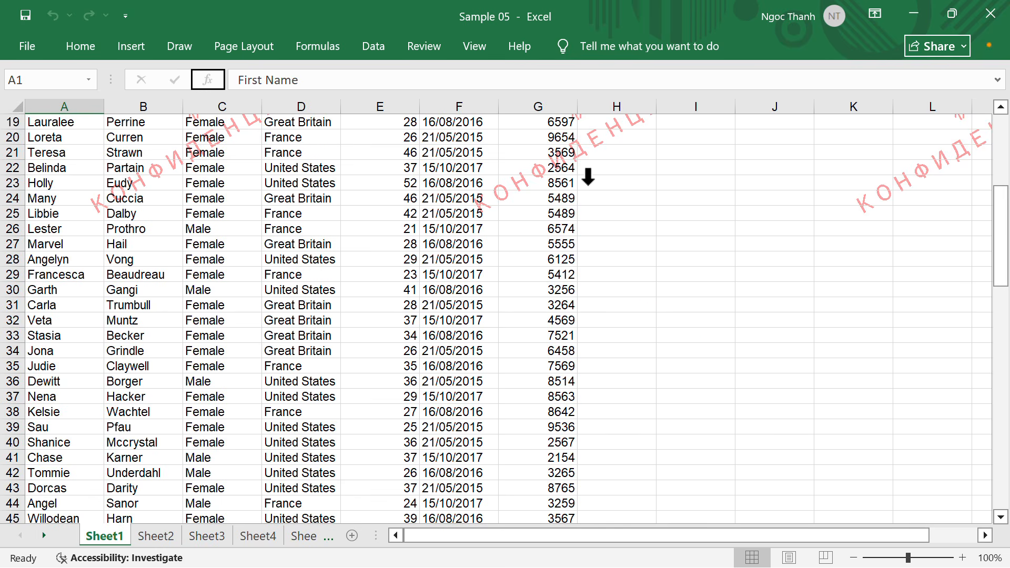
scroll(588, 178, up, 6)
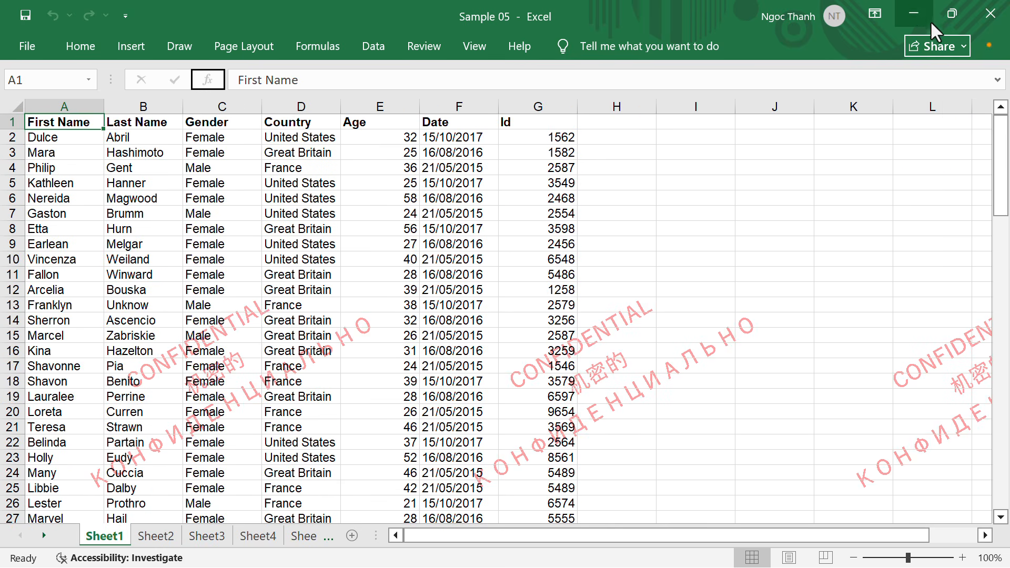